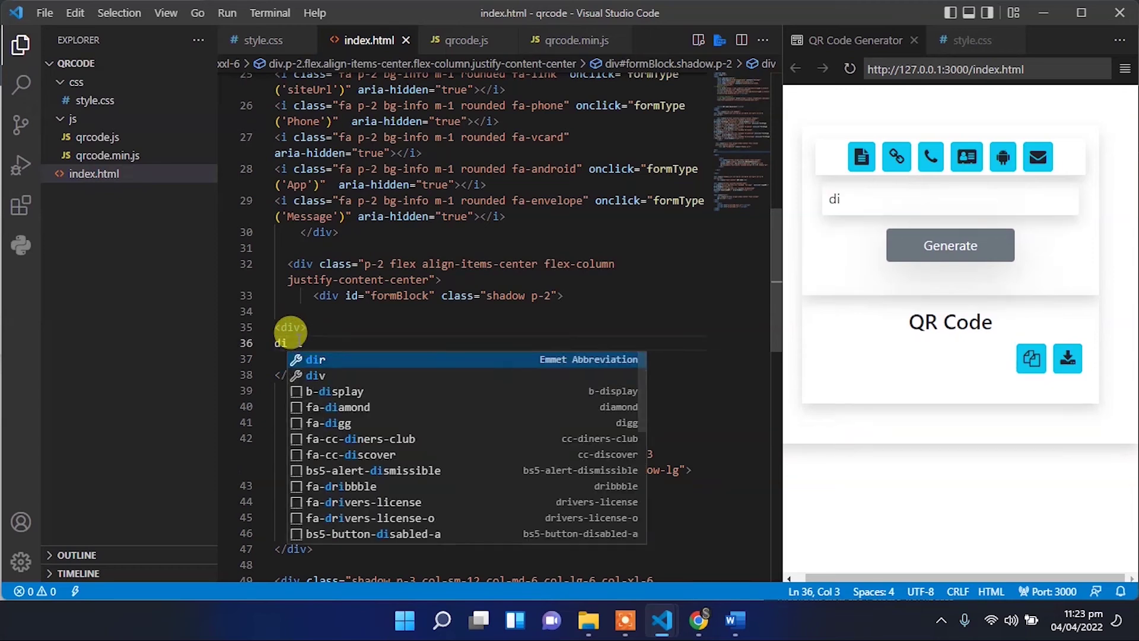
# - Build a div.row containing two div.col-6 columns using Emmet
pyautogui.press('Tab')
pyautogui.click(305, 343)
pyautogui.write('class="row">')
pyautogui.click(383, 342)
pyautogui.press('Return')
pyautogui.write('d')
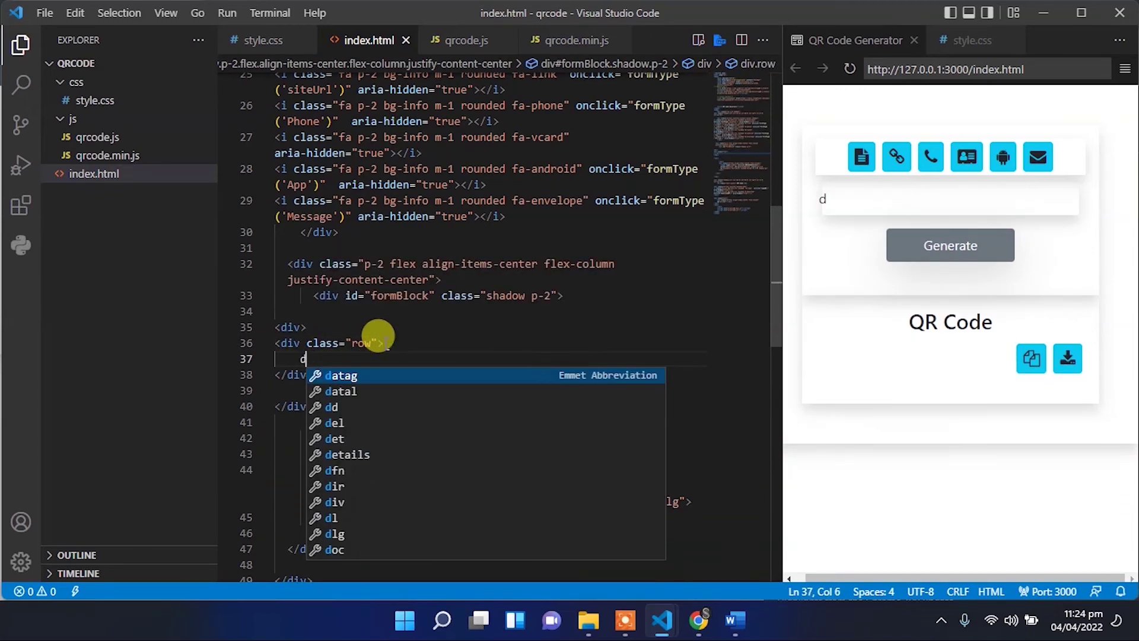
pyautogui.write('iv')
pyautogui.press('Tab')
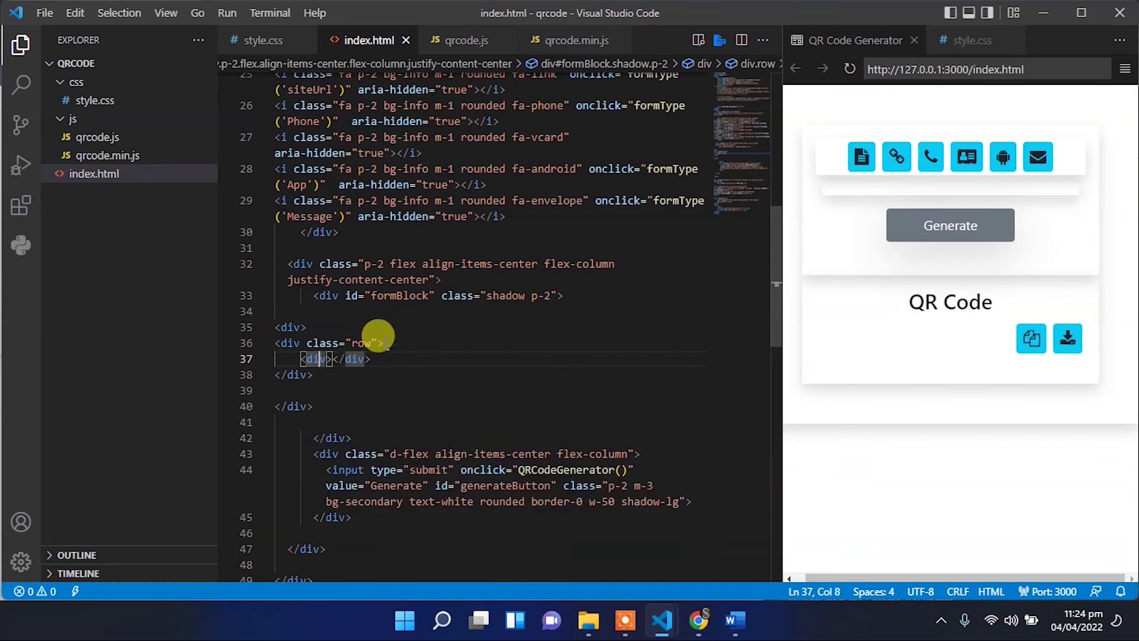
pyautogui.write('co')
pyautogui.press('BackSpace')
pyautogui.write('lass')
pyautogui.press('Tab')
pyautogui.write('col')
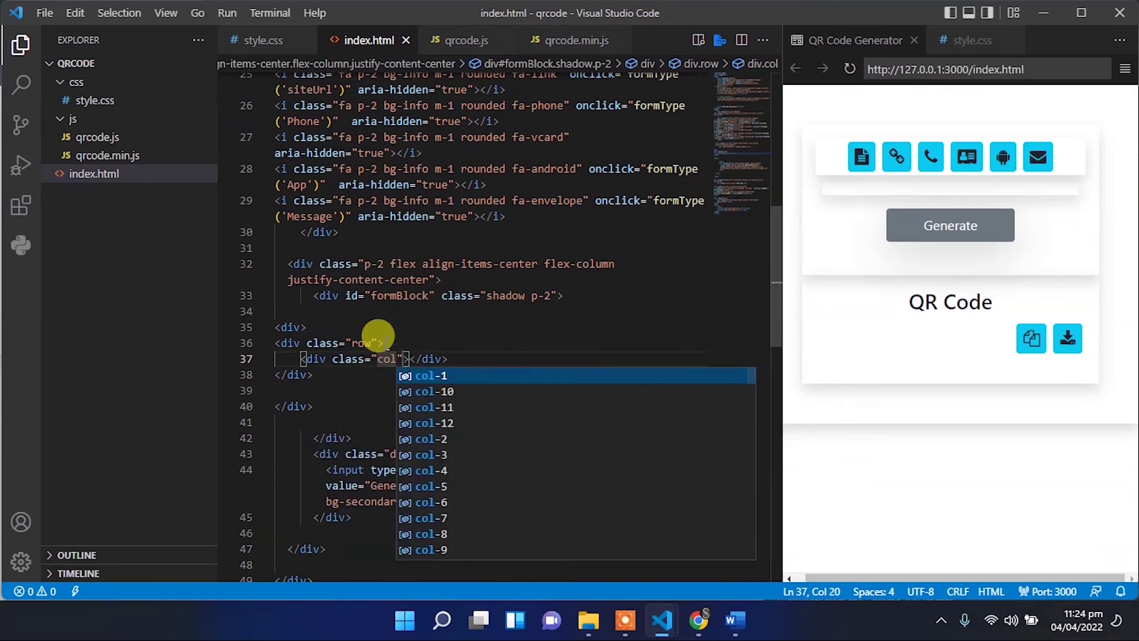
pyautogui.write('-6')
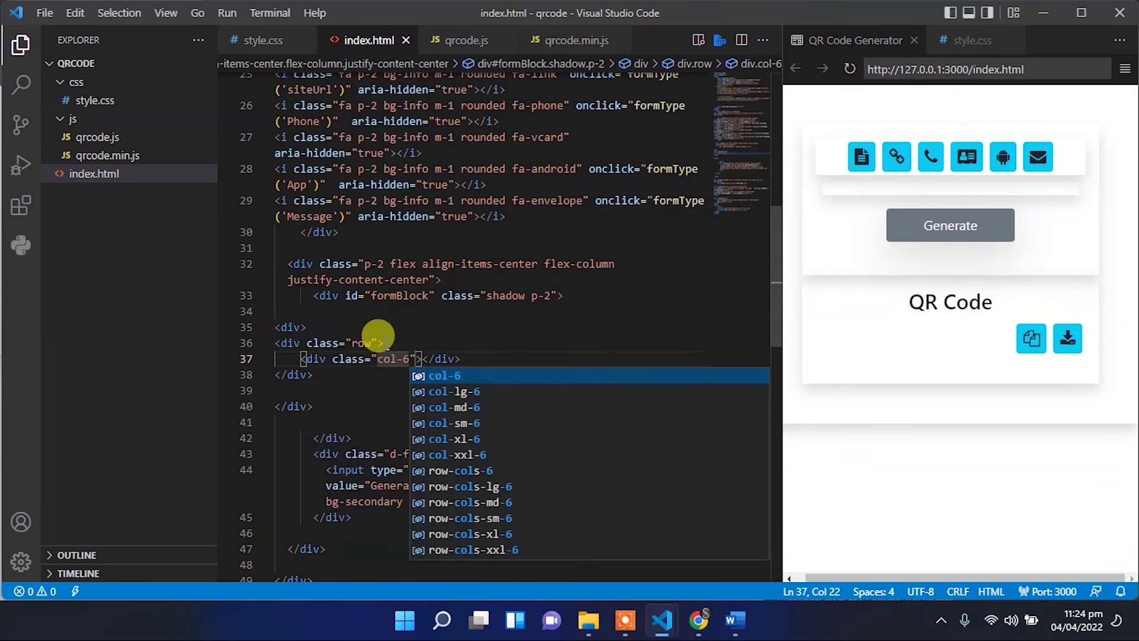
pyautogui.click(460, 358)
pyautogui.hotkey('shift', 'alt', 'Down')
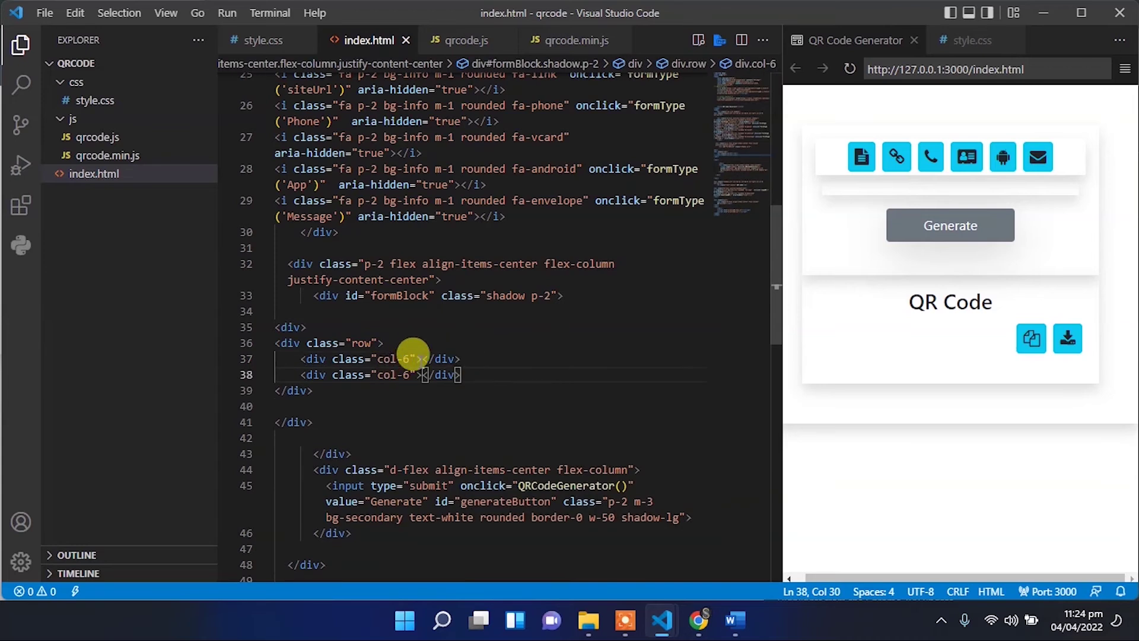
# - Add a form-control text input named fname with placeholder 'First Name' in the first column
pyautogui.click(420, 359)
pyautogui.press('Return')
pyautogui.write('input')
pyautogui.press('Tab')
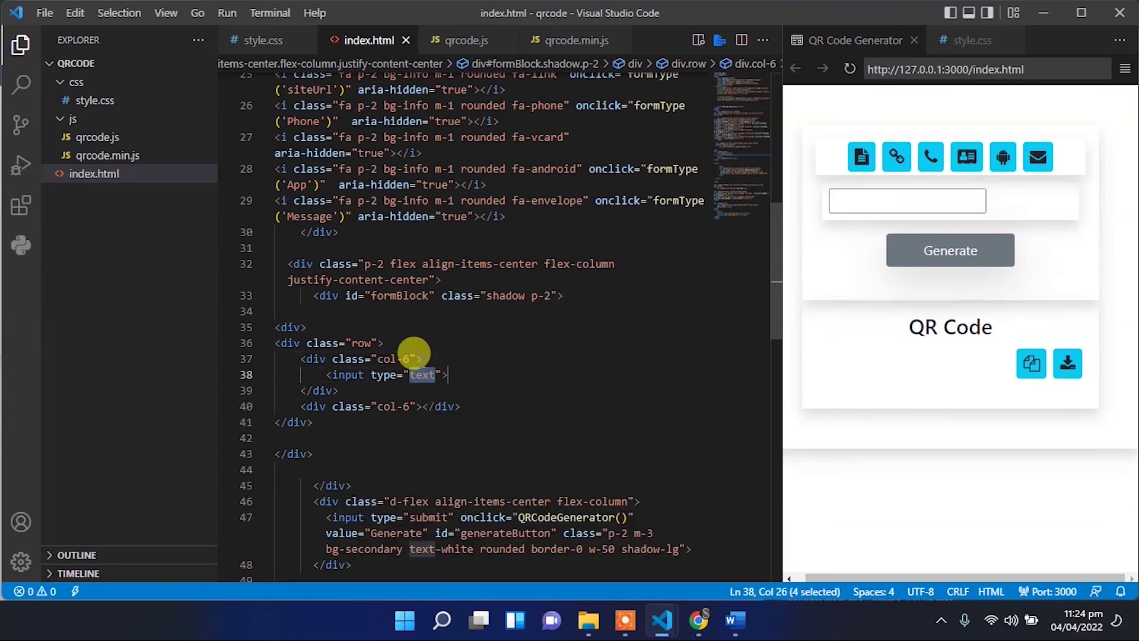
pyautogui.write('name="fname" ')
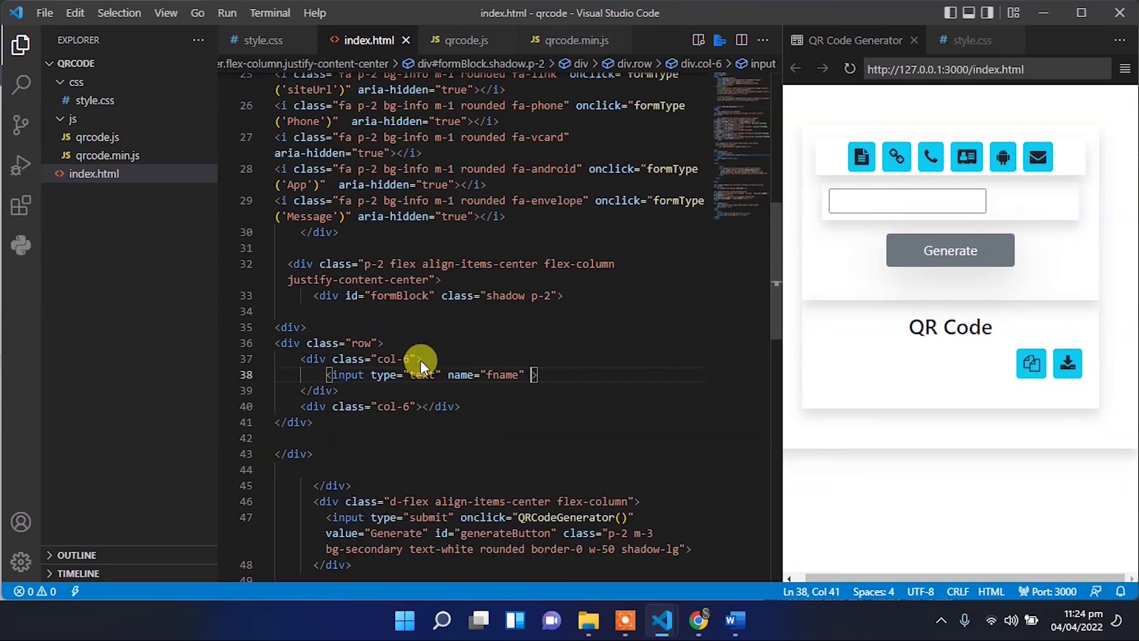
pyautogui.write('id="fname" v')
pyautogui.press('BackSpace')
pyautogui.write('pl')
pyautogui.press('Tab')
pyautogui.write('Enter')
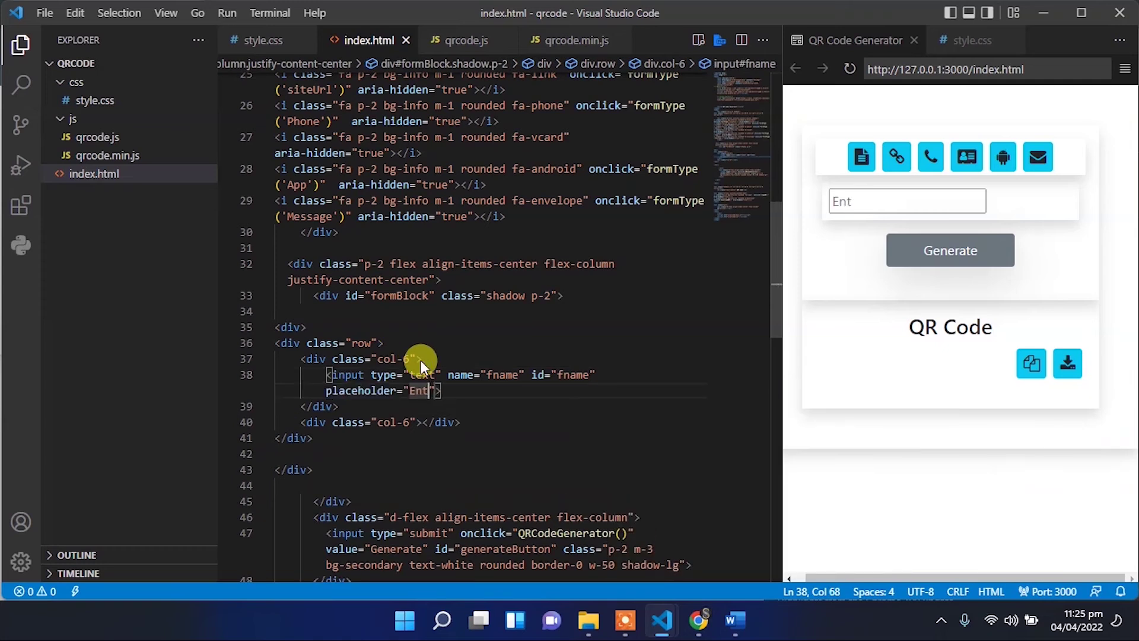
pyautogui.press('BackSpace')
pyautogui.press('BackSpace')
pyautogui.press('BackSpace')
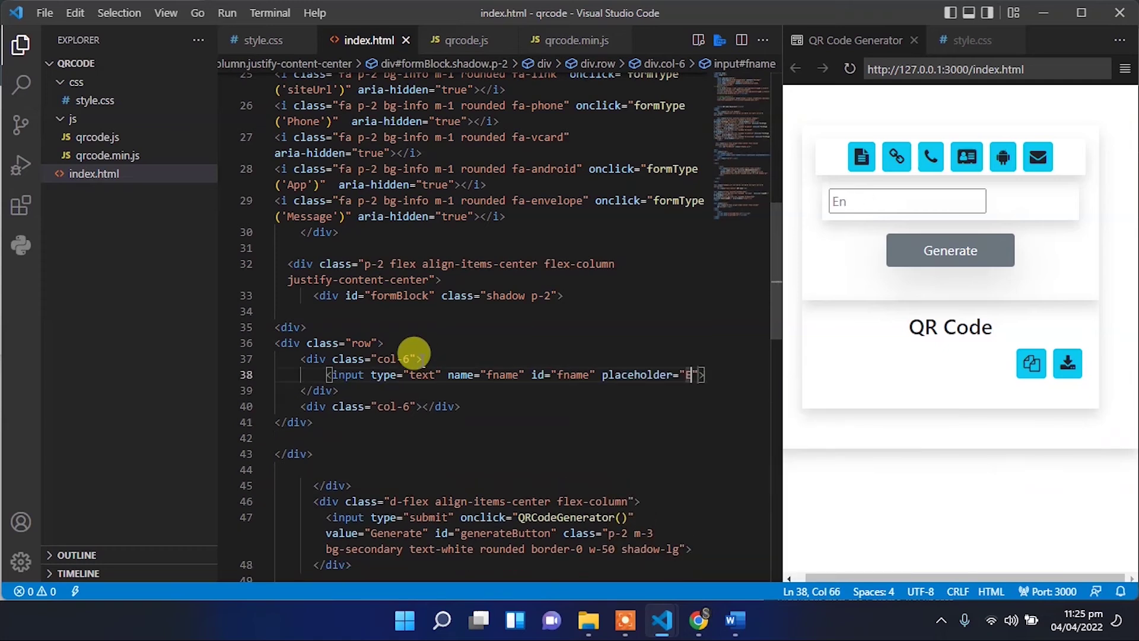
pyautogui.write('irst Name')
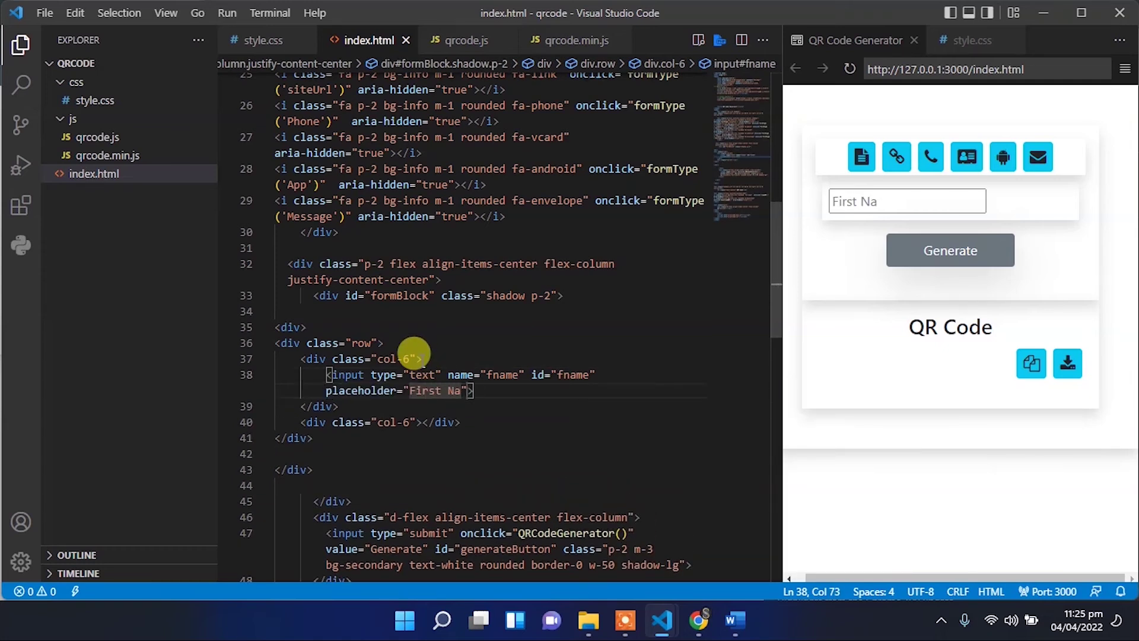
pyautogui.press('Home')
pyautogui.write('class="form-control')
pyautogui.hotkey('ctrl', 's')
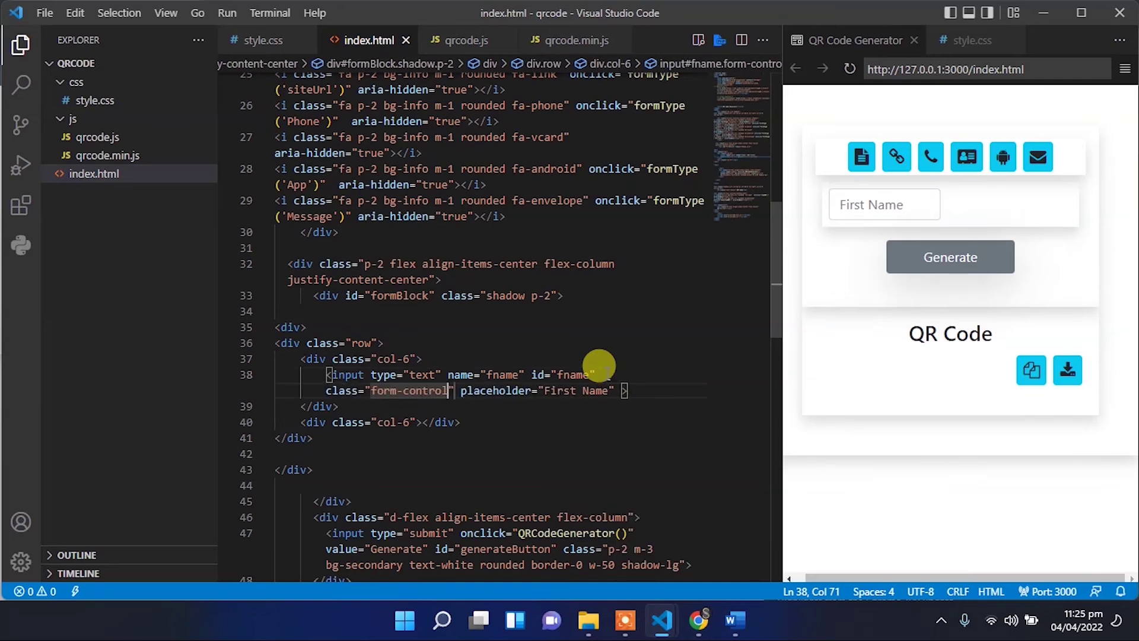
# - Copy the First Name input into the second column as 'Last Name' with name and id lname
pyautogui.click(412, 405)
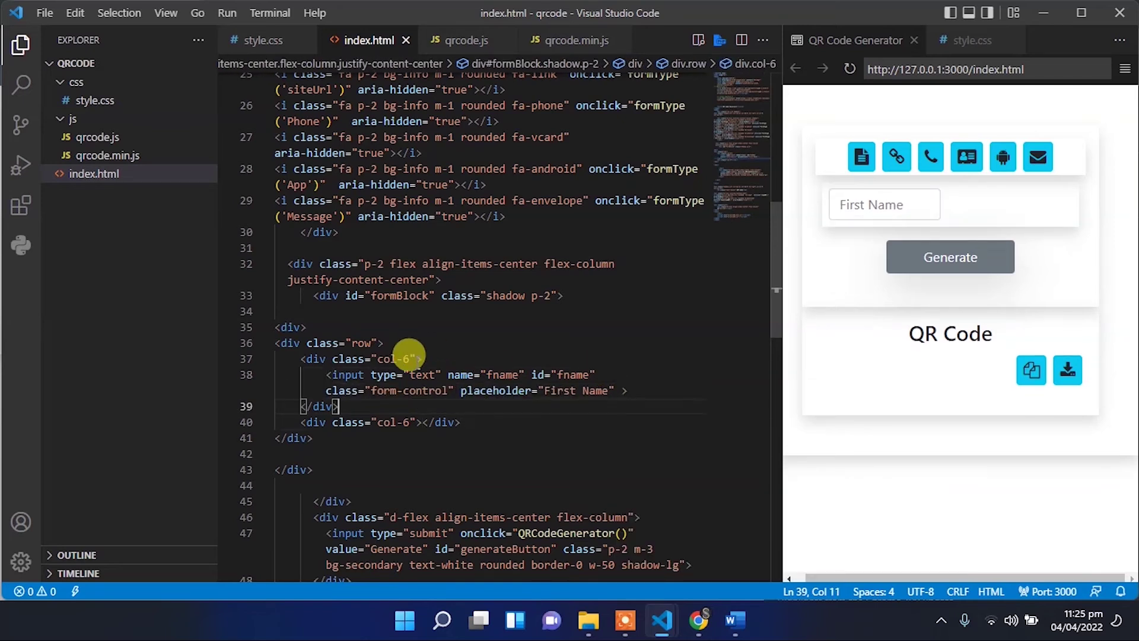
pyautogui.moveTo(628, 391); pyautogui.dragTo(309, 372)
pyautogui.hotkey('ctrl', 'c')
pyautogui.click(417, 423)
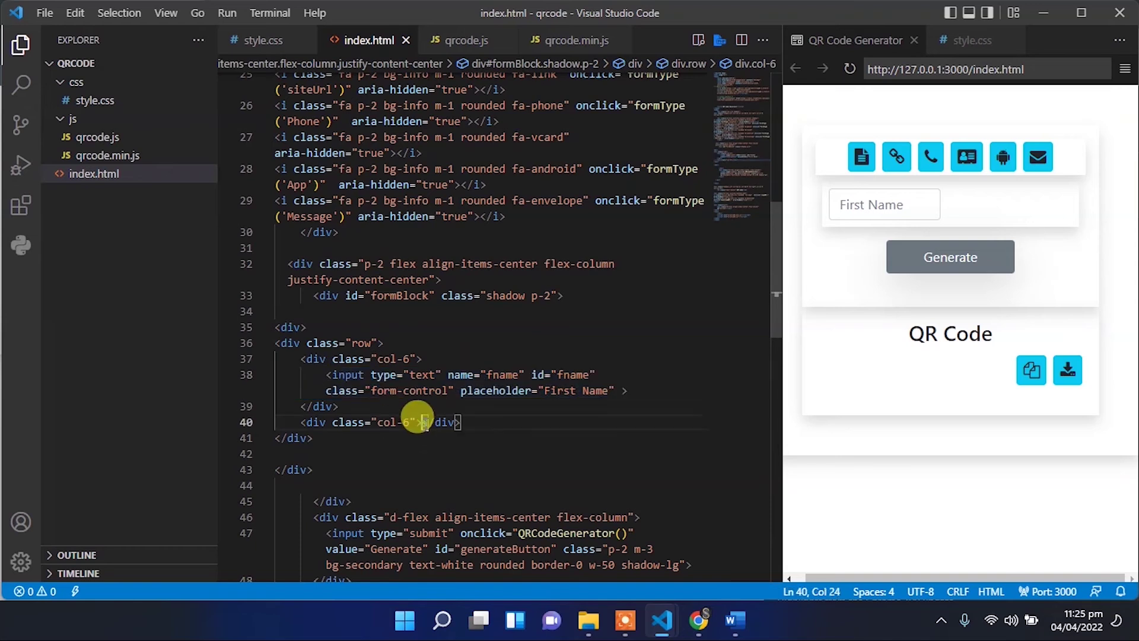
pyautogui.hotkey('ctrl', 'v')
pyautogui.hotkey('ctrl', 's')
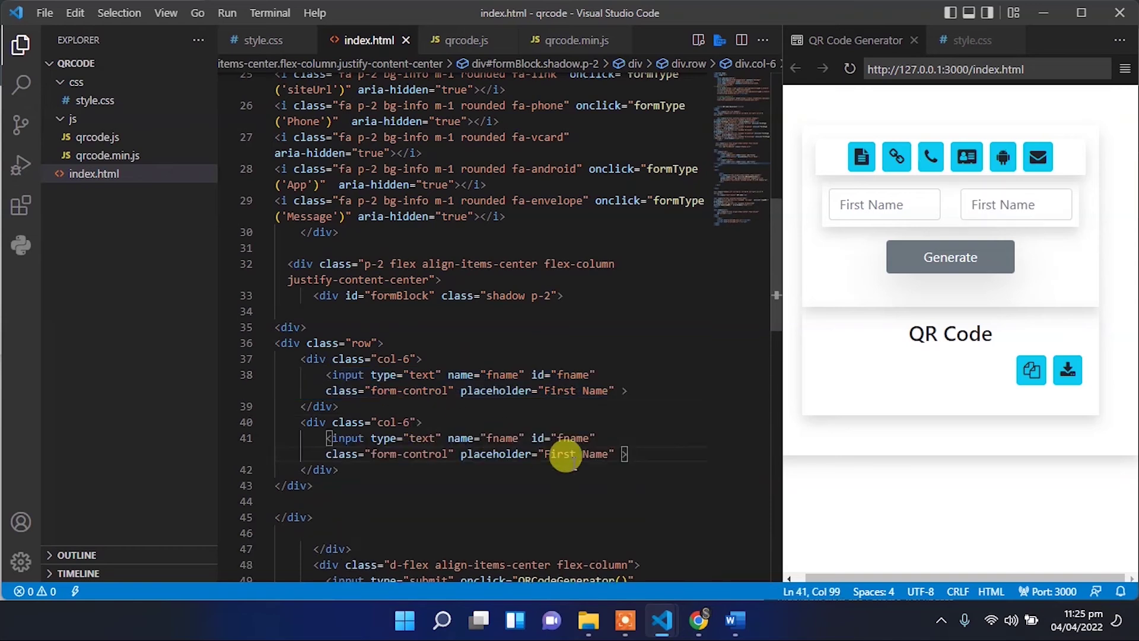
pyautogui.write('Last Name')
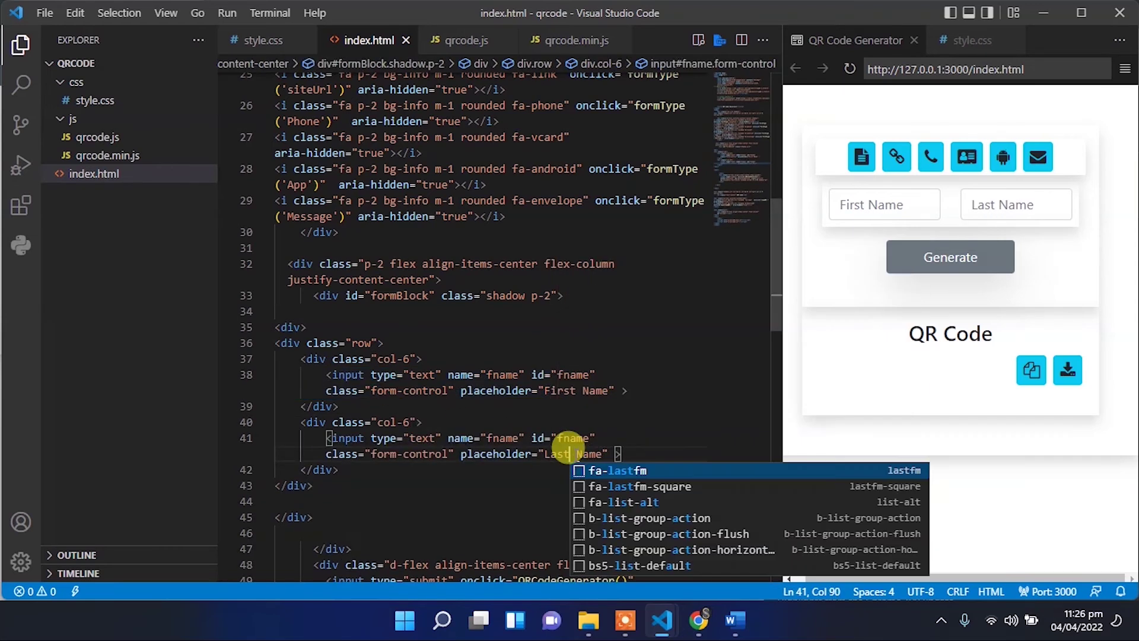
pyautogui.press('BackSpace')
pyautogui.press('BackSpace')
pyautogui.press('BackSpace')
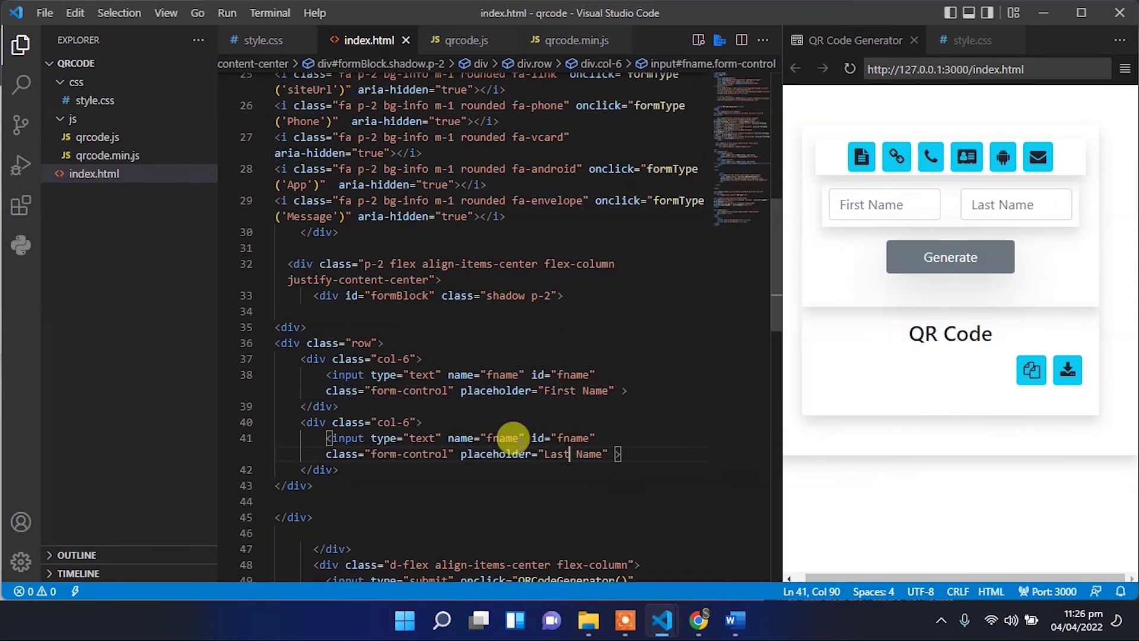
pyautogui.doubleClick(503, 438)
pyautogui.hotkey('ctrl', 'd')
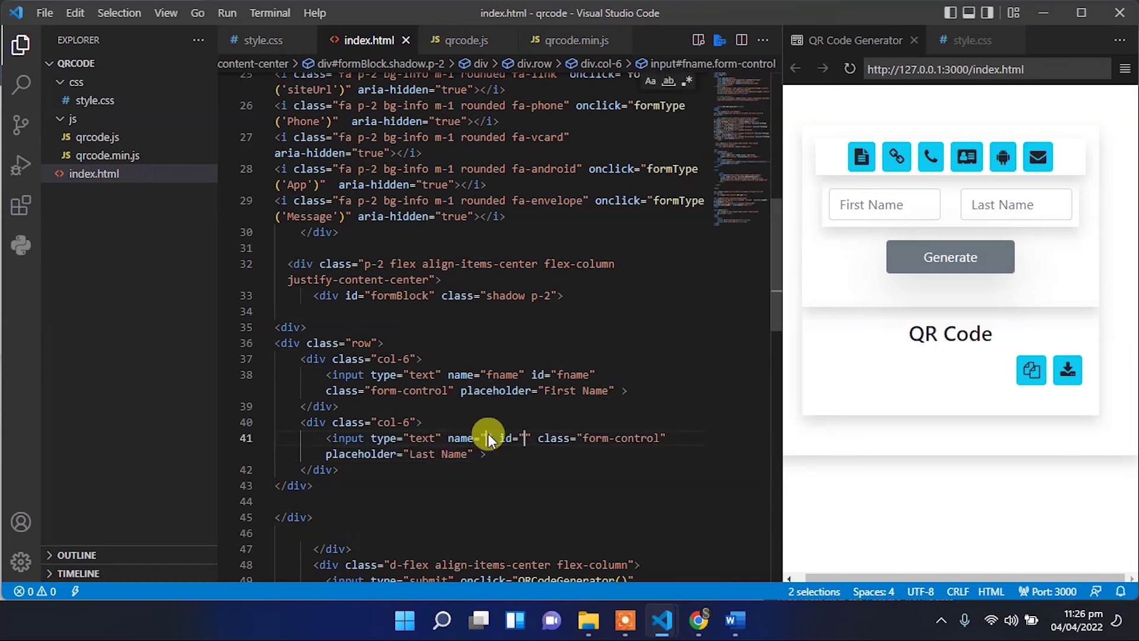
pyautogui.write('lname')
pyautogui.click(568, 454)
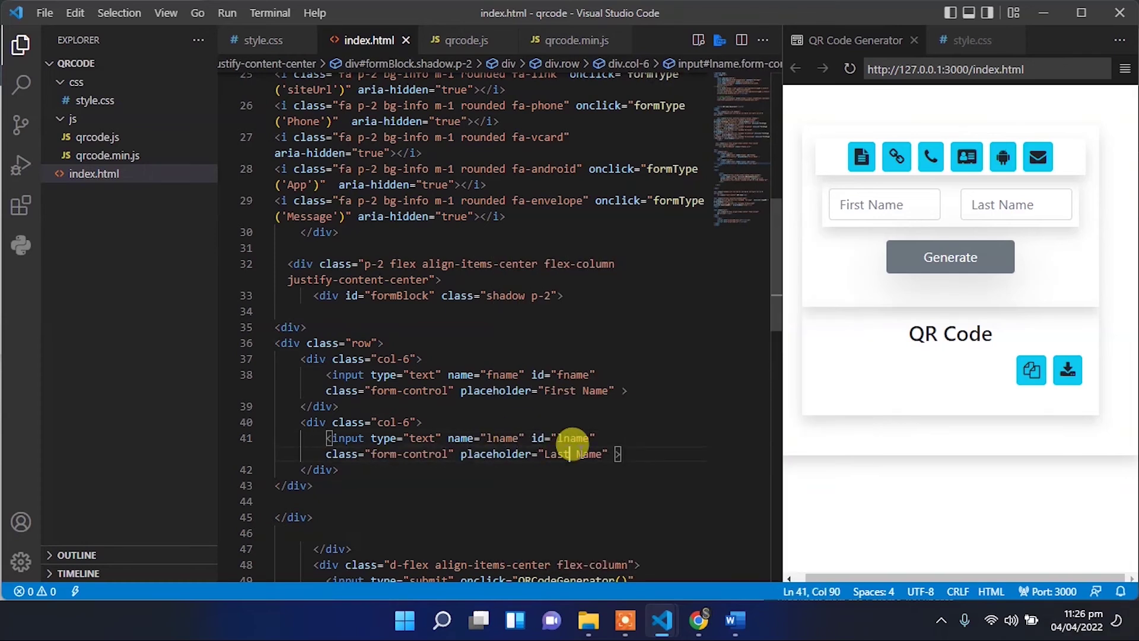
pyautogui.scroll(-1, 580, 442)
pyautogui.click(445, 439)
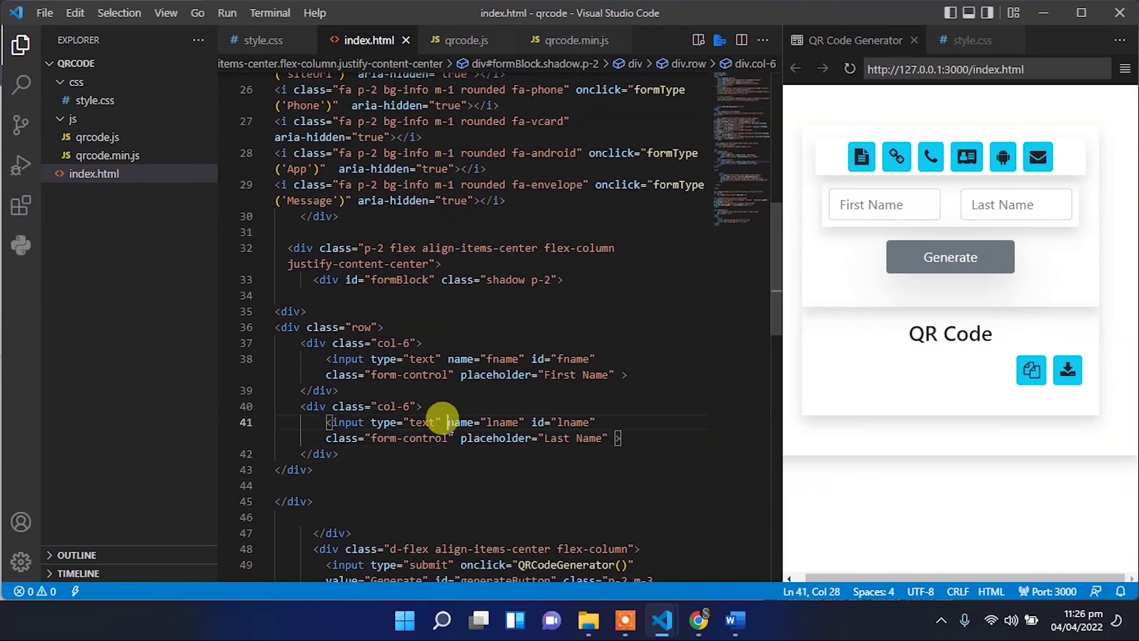
# - Try both name fields in the preview, then run Format Document
pyautogui.click(870, 207)
pyautogui.click(988, 204)
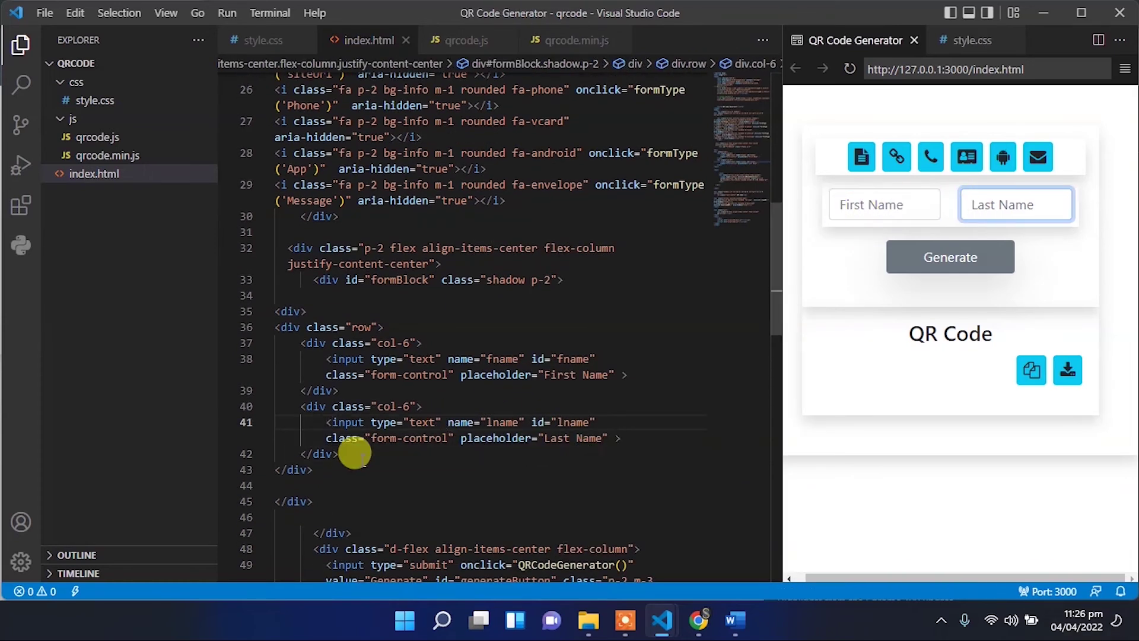
pyautogui.click(323, 470)
pyautogui.rightClick(323, 469)
pyautogui.click(392, 267)
pyautogui.click(472, 467)
pyautogui.scroll(3, 463, 438)
pyautogui.click(494, 448)
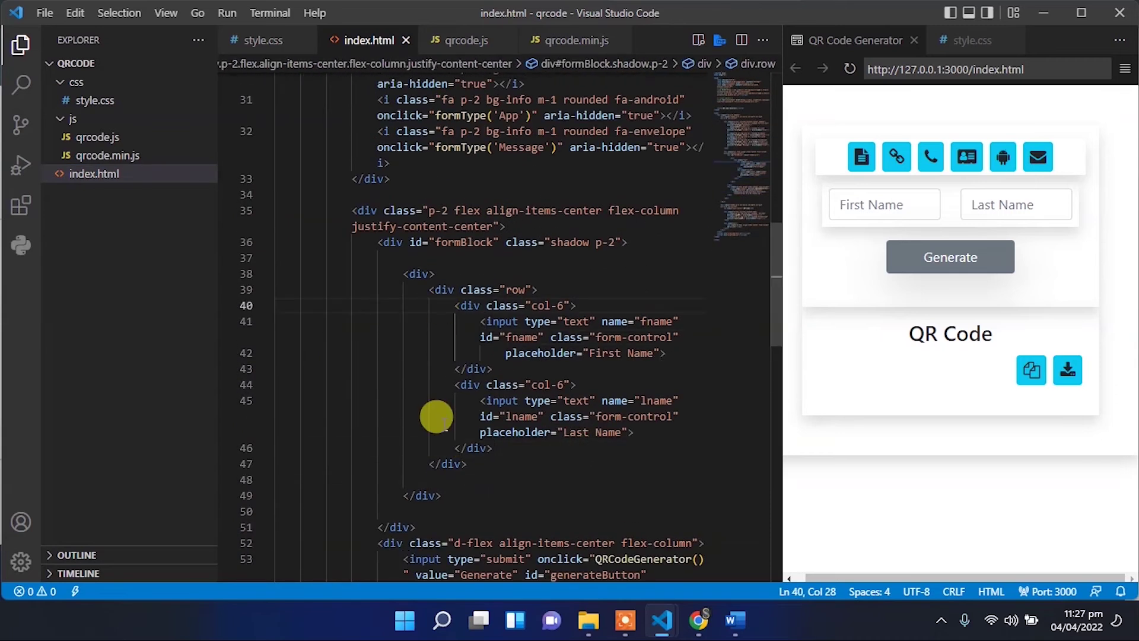
# - Below the row, add a div with a form-control tel input named Mobile, placeholder 'Mobile'
pyautogui.click(473, 463)
pyautogui.press('Return')
pyautogui.write('c')
pyautogui.press('BackSpace')
pyautogui.write('dir')
pyautogui.press('Tab')
pyautogui.hotkey('ctrl', 'z')
pyautogui.hotkey('ctrl', 'z')
pyautogui.write('div')
pyautogui.press('Tab')
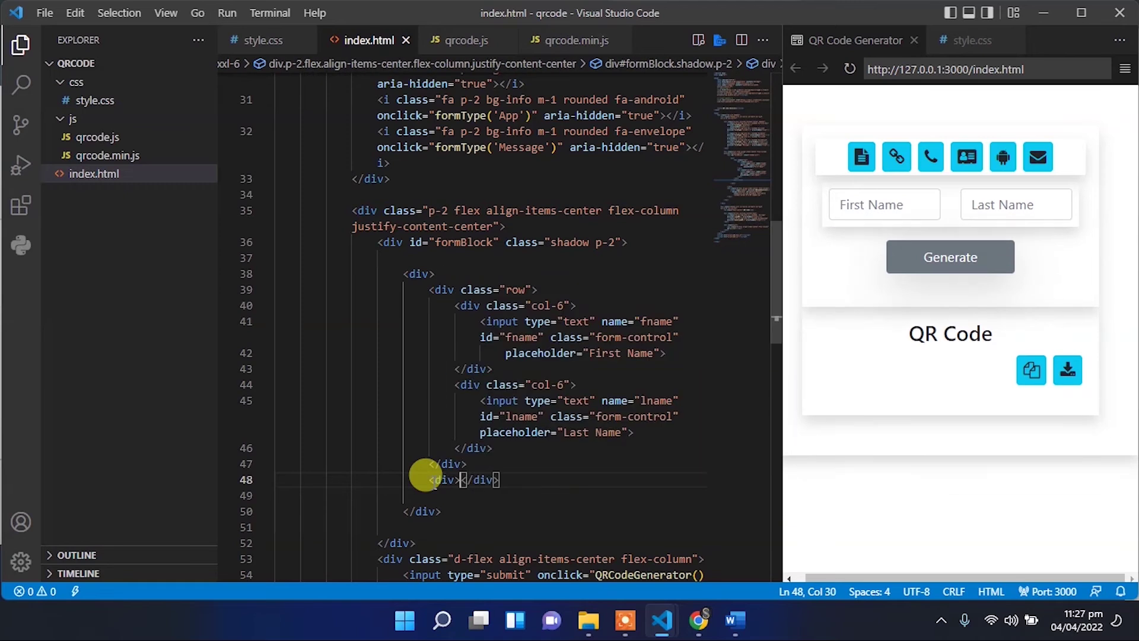
pyautogui.press('Return')
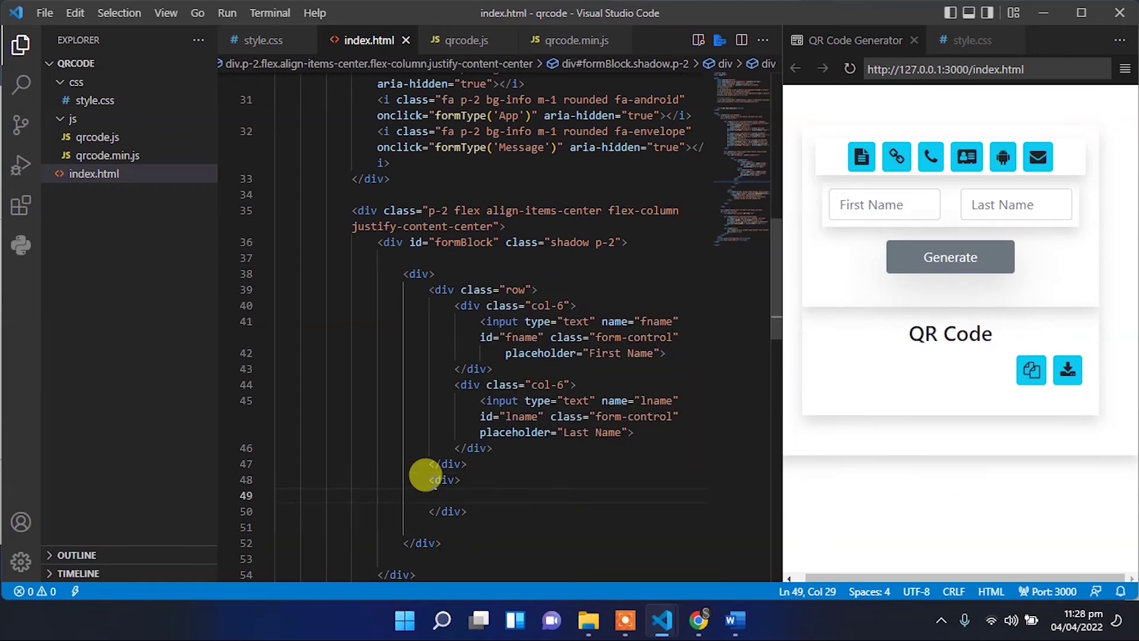
pyautogui.write('in')
pyautogui.press('Tab')
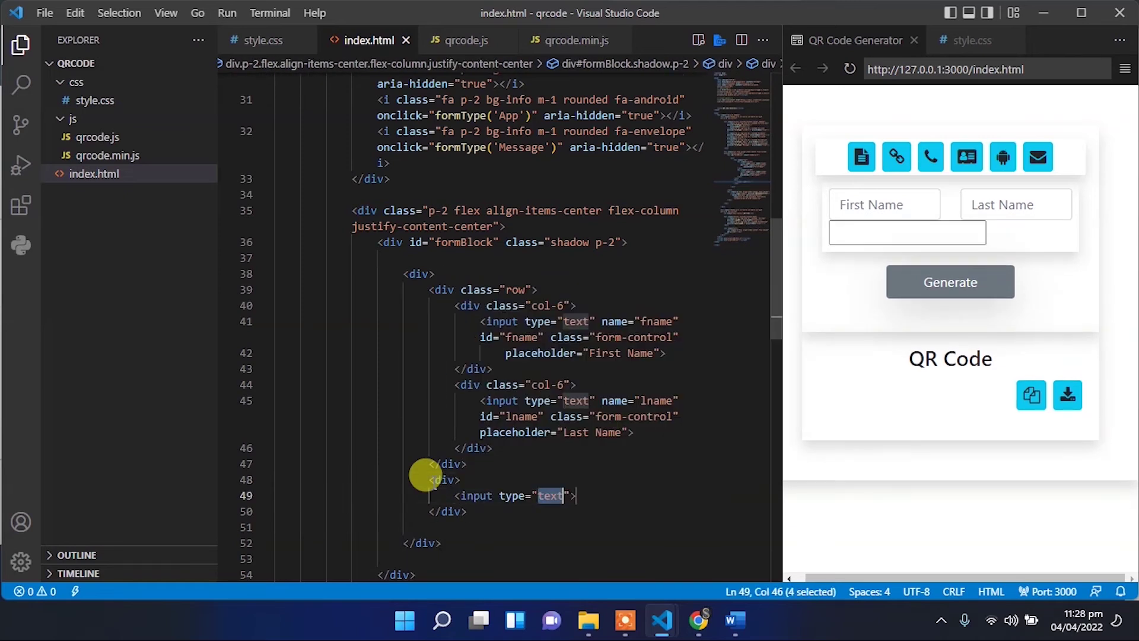
pyautogui.write('tel" na')
pyautogui.press('Tab')
pyautogui.write('Mobile"')
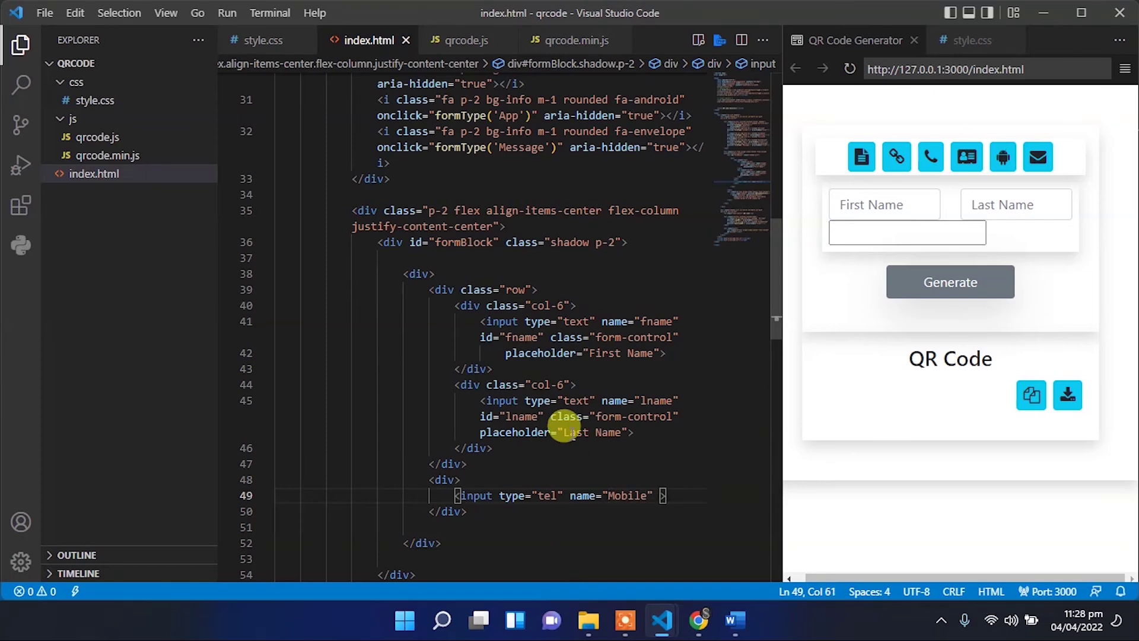
pyautogui.write(' id')
pyautogui.press('Tab')
pyautogui.write('Mobile')
pyautogui.scroll(-1, 552, 427)
pyautogui.write('pla')
pyautogui.press('Tab')
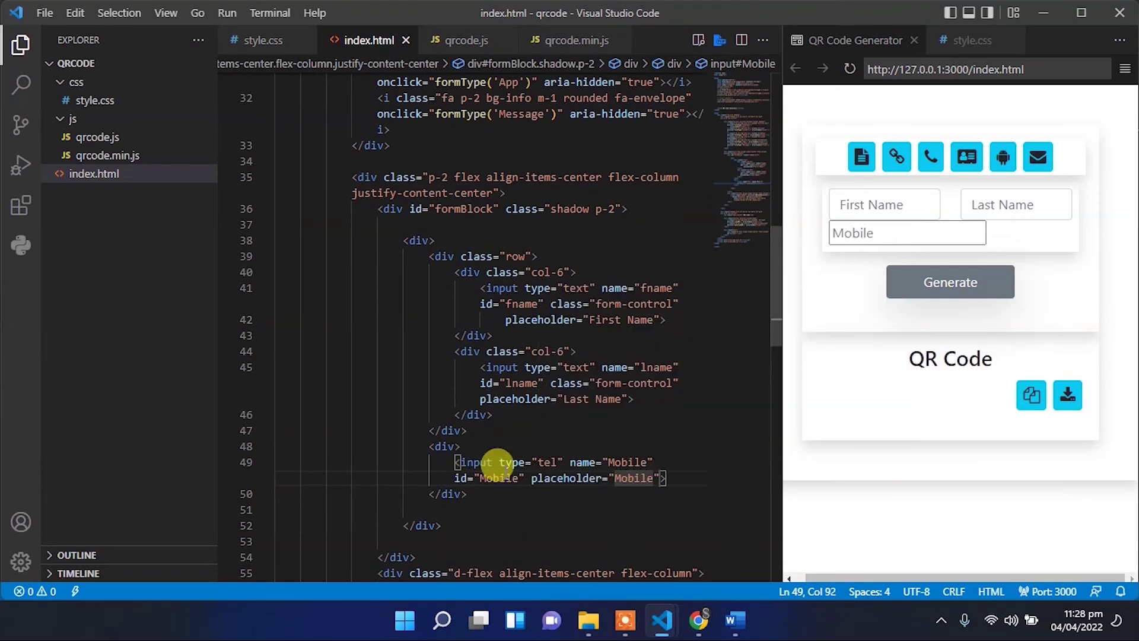
pyautogui.write('cla')
pyautogui.press('Tab')
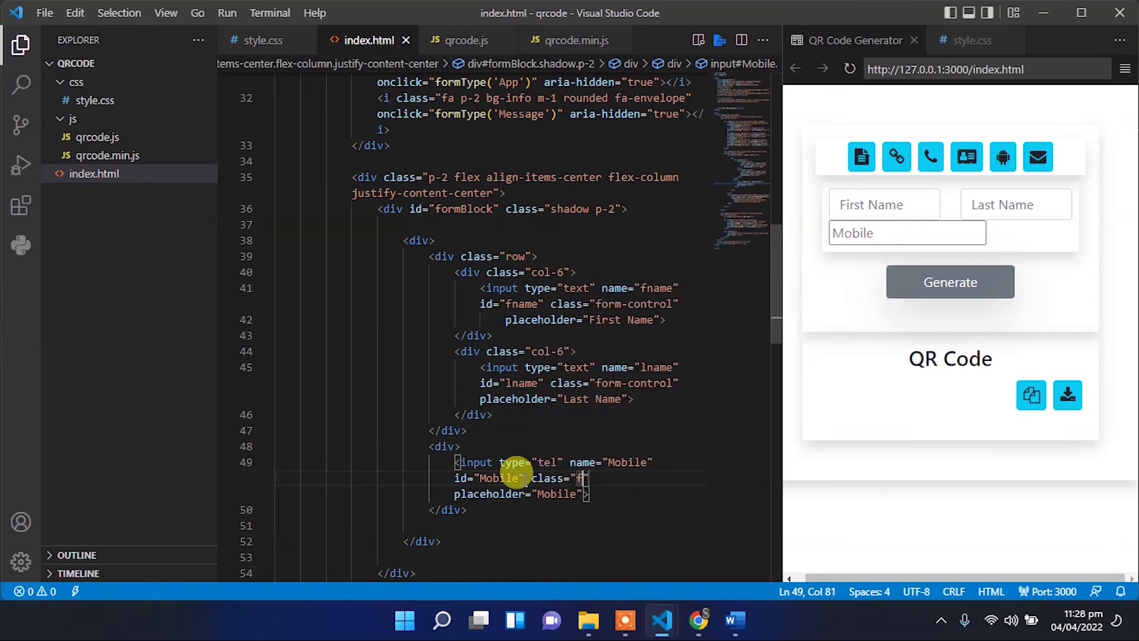
pyautogui.write('form-control')
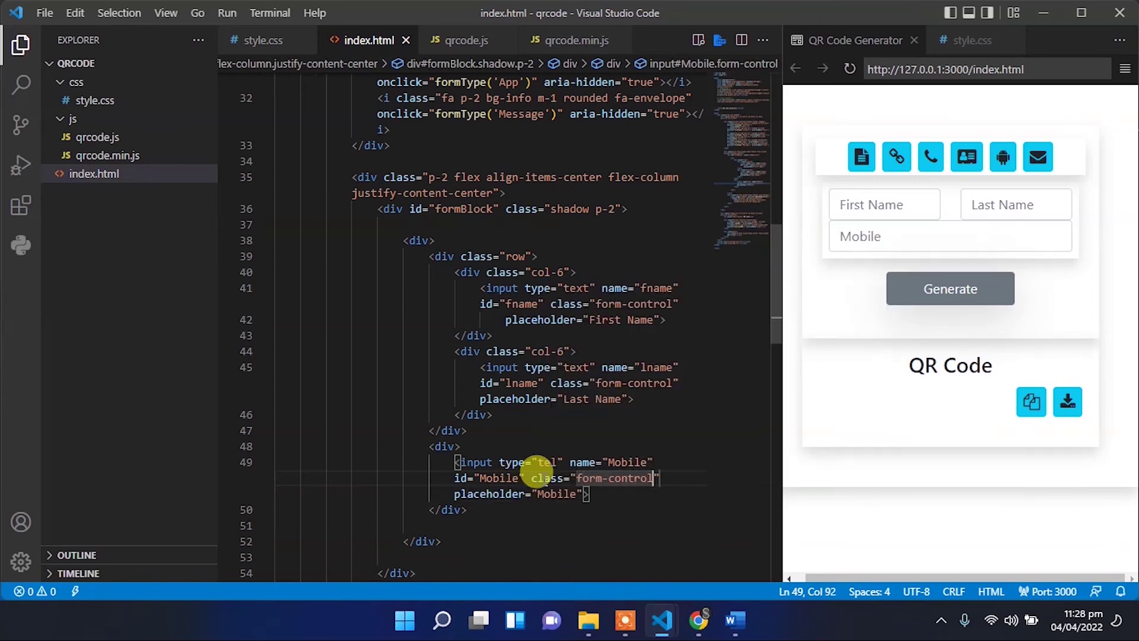
# - Insert a <br> and paste a copy of the name row below the Mobile field
pyautogui.click(459, 462)
pyautogui.press('Return')
pyautogui.press('Up')
pyautogui.write('bs')
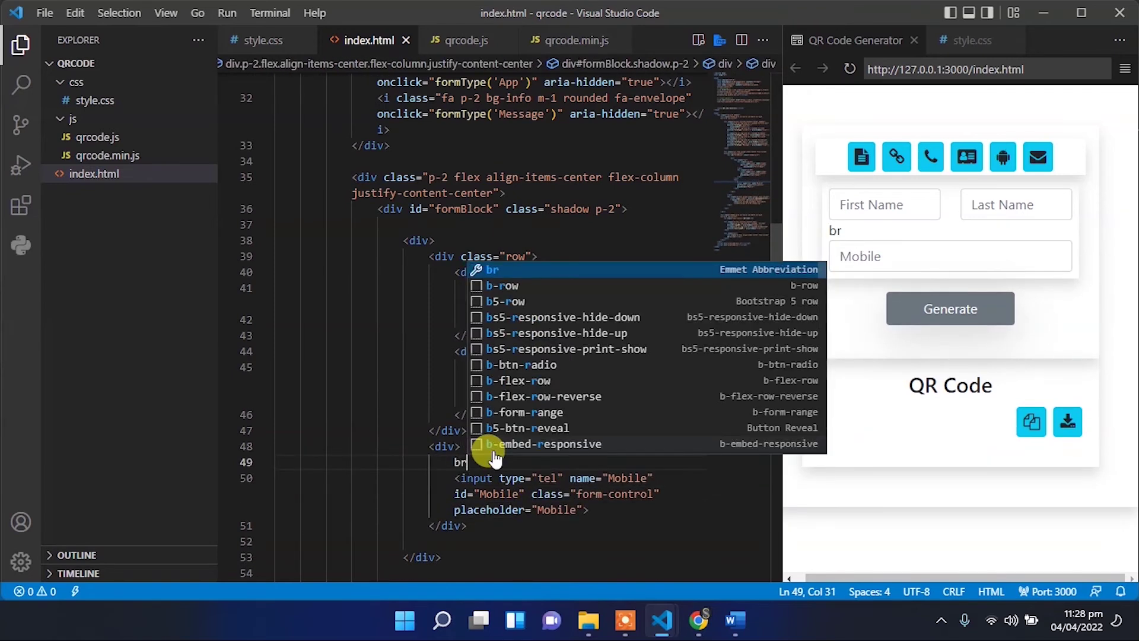
pyautogui.press('BackSpace')
pyautogui.press('BackSpace')
pyautogui.press('Up')
pyautogui.press('End')
pyautogui.press('Return')
pyautogui.write('<br>')
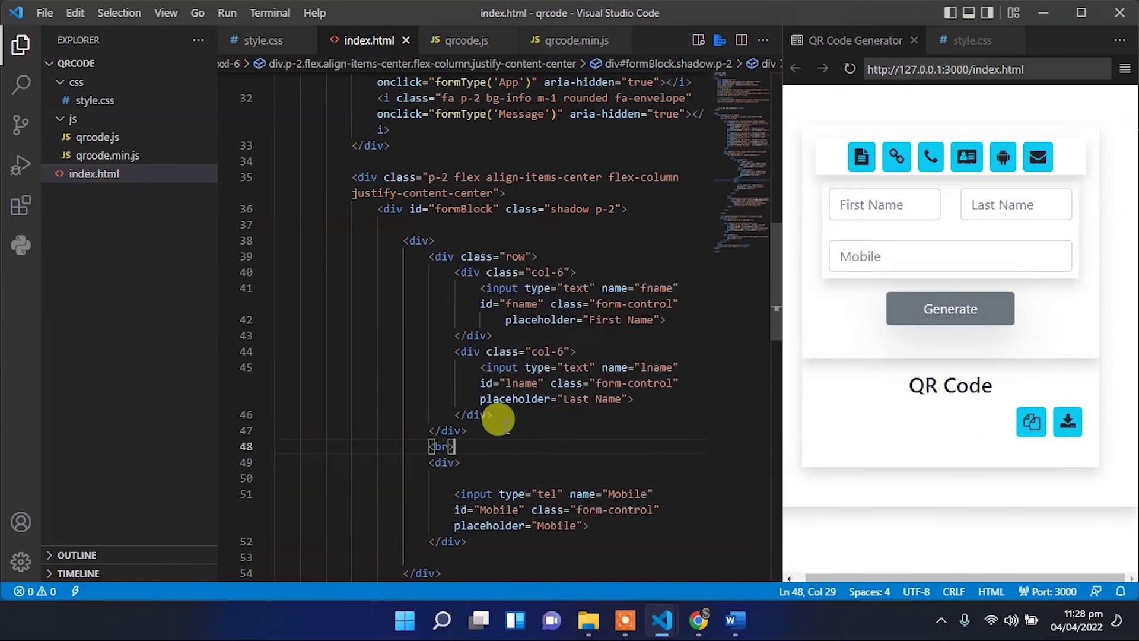
pyautogui.scroll(-2, 529, 447)
pyautogui.click(470, 459)
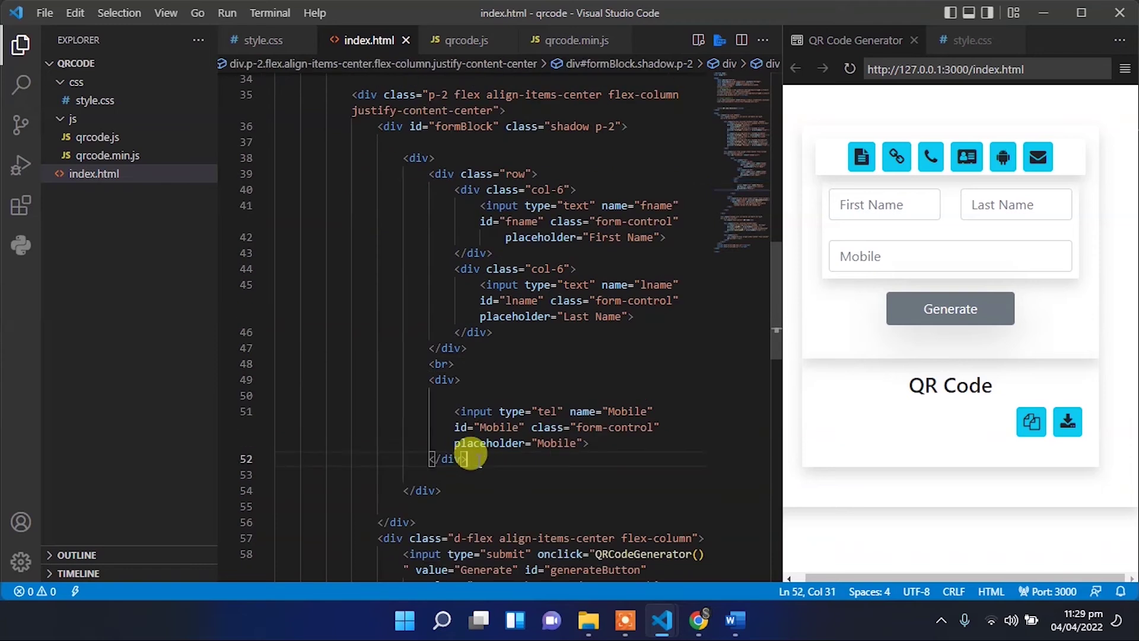
pyautogui.press('Return')
pyautogui.moveTo(468, 348); pyautogui.dragTo(427, 172)
pyautogui.hotkey('ctrl', 'c')
pyautogui.click(464, 472)
pyautogui.hotkey('ctrl', 'v')
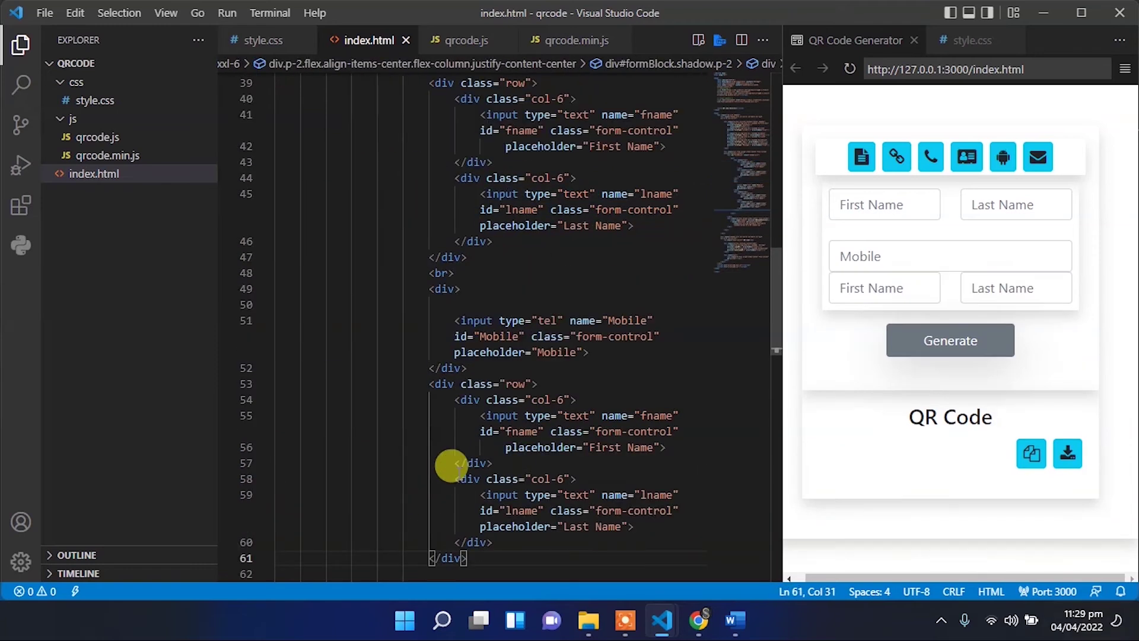
pyautogui.click(466, 367)
pyautogui.press('Return')
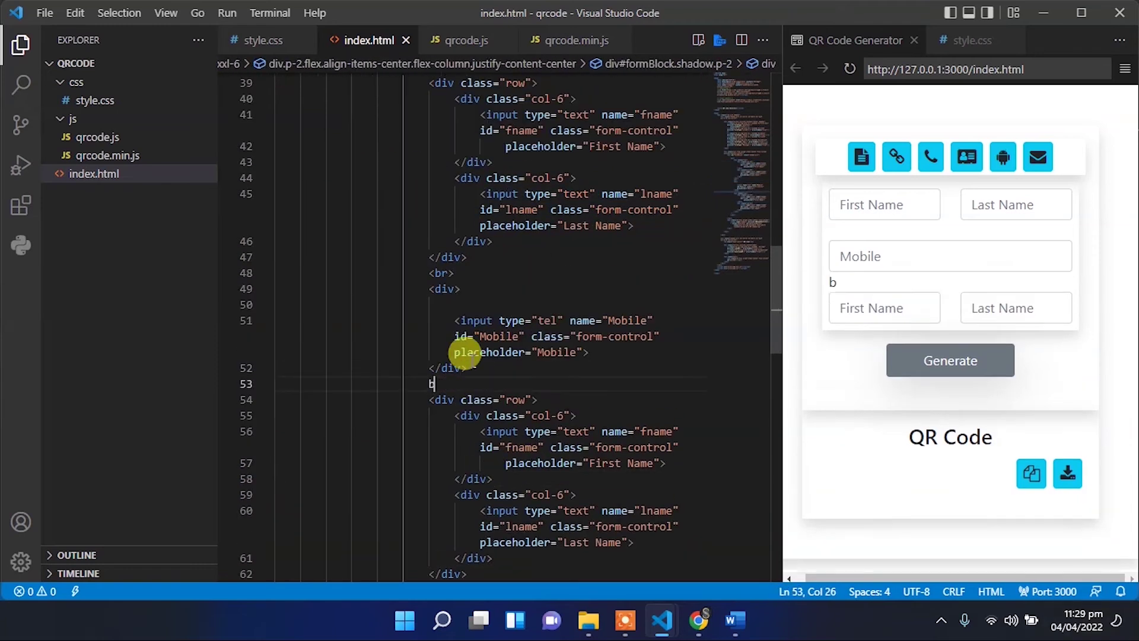
pyautogui.write('<br>')
pyautogui.scroll(-1, 547, 375)
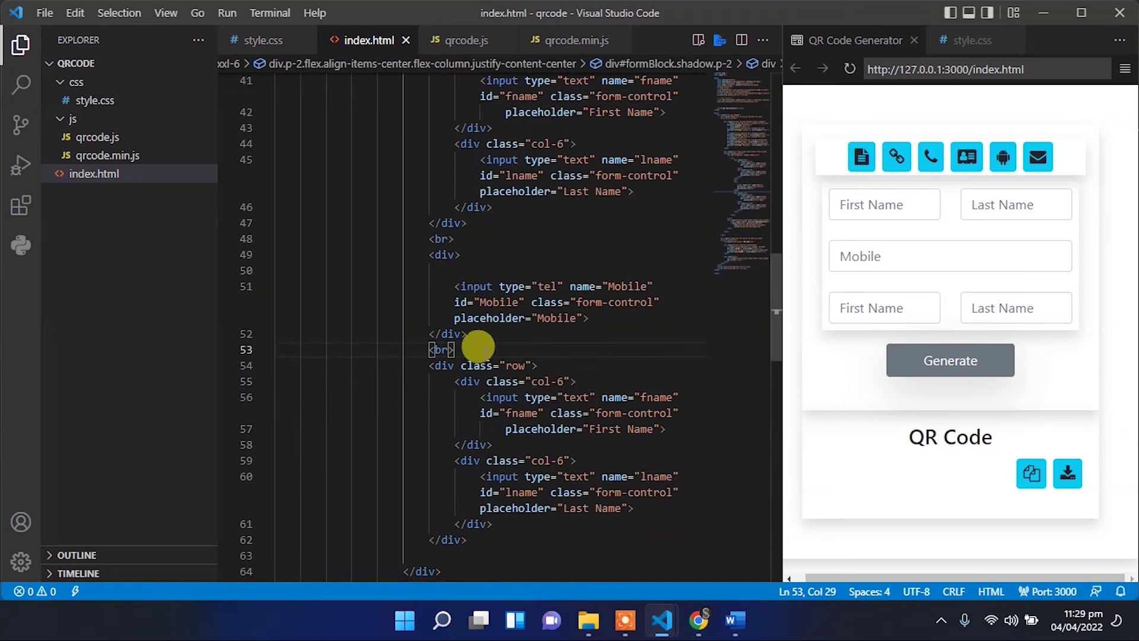
pyautogui.scroll(-1, 512, 348)
# - Turn the copied first field into a tel input named Phone with placeholder 'Phone'
pyautogui.doubleClick(613, 415)
pyautogui.write('Tele')
pyautogui.click(648, 416)
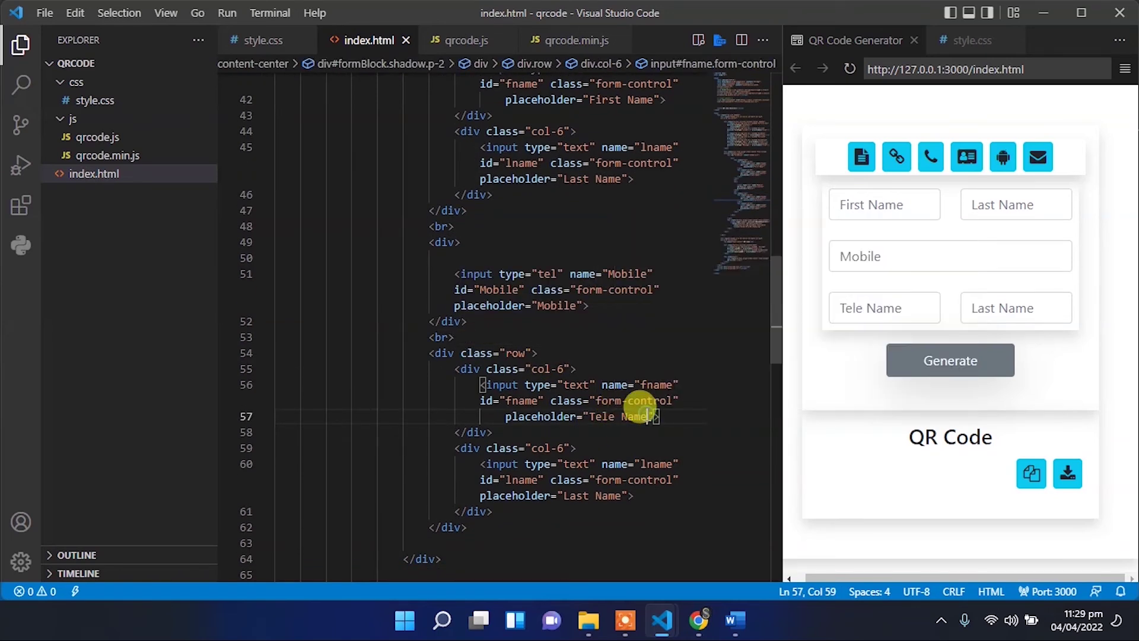
pyautogui.press('BackSpace')
pyautogui.press('BackSpace')
pyautogui.press('BackSpace')
pyautogui.write('Phone')
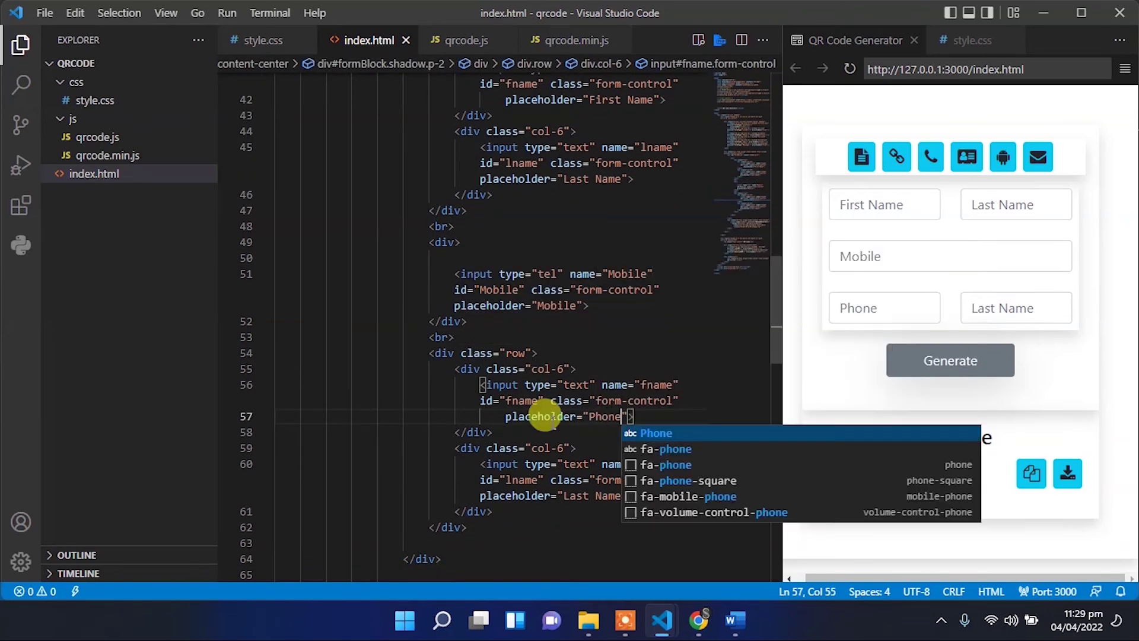
pyautogui.click(663, 384)
pyautogui.moveTo(674, 385); pyautogui.dragTo(633, 384)
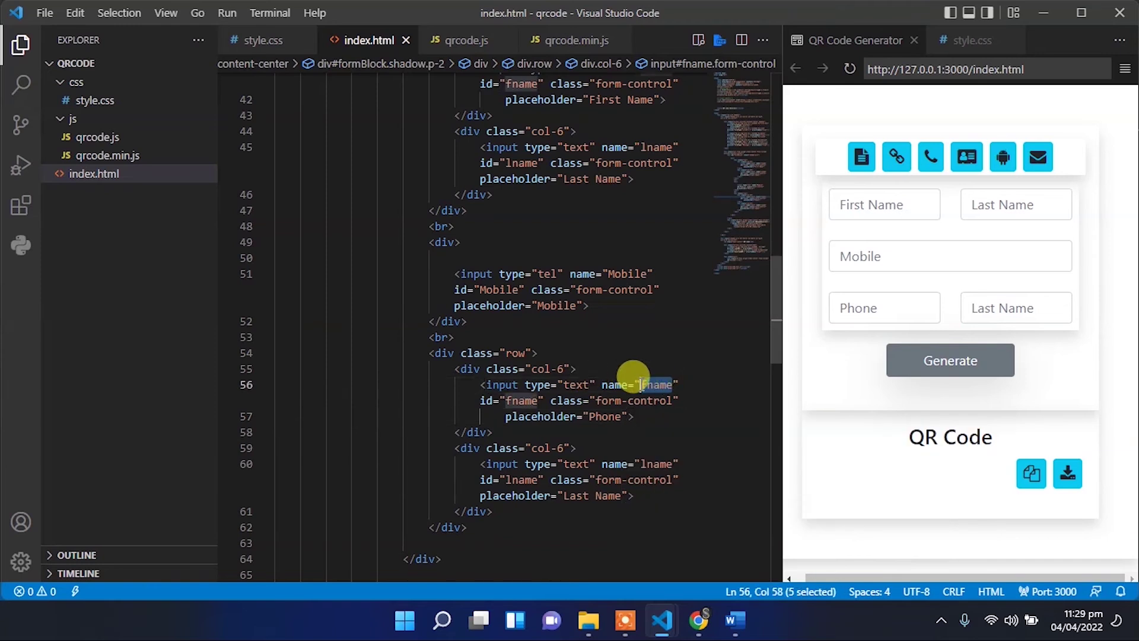
pyautogui.write('Phone')
pyautogui.press('Escape')
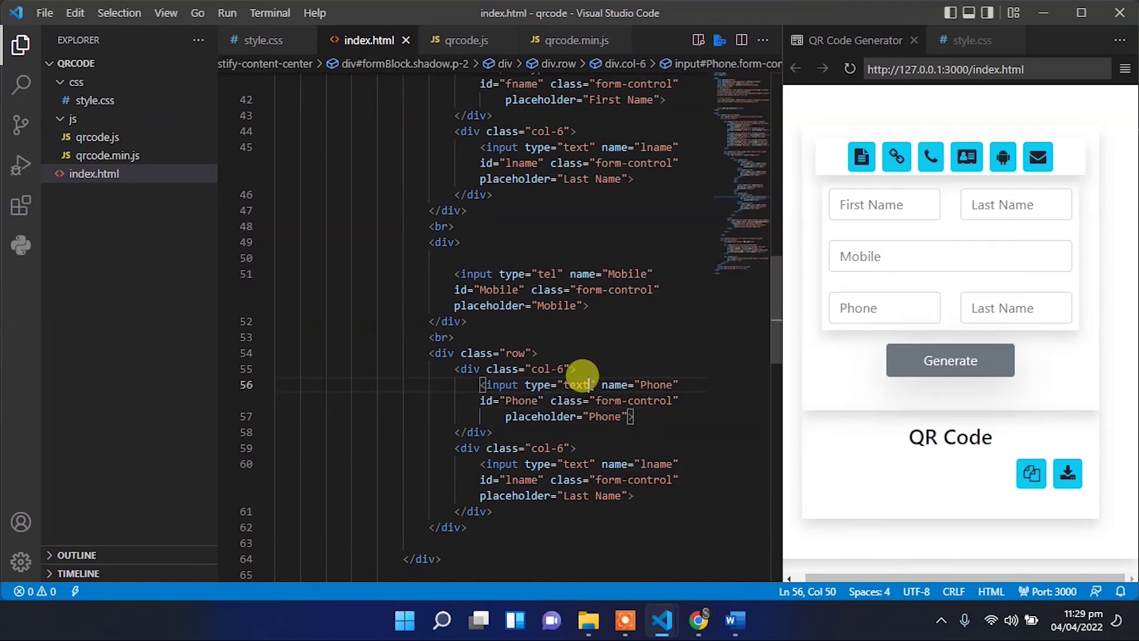
pyautogui.doubleClick(577, 385)
pyautogui.write('tel')
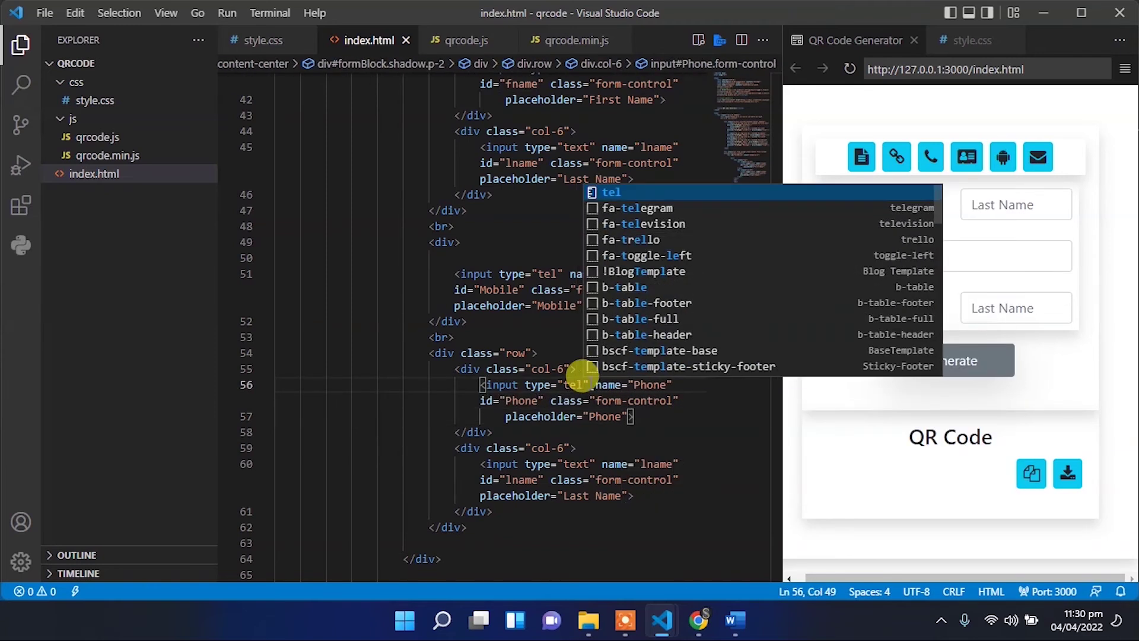
pyautogui.press('Escape')
pyautogui.click(585, 415)
pyautogui.scroll(-1, 585, 415)
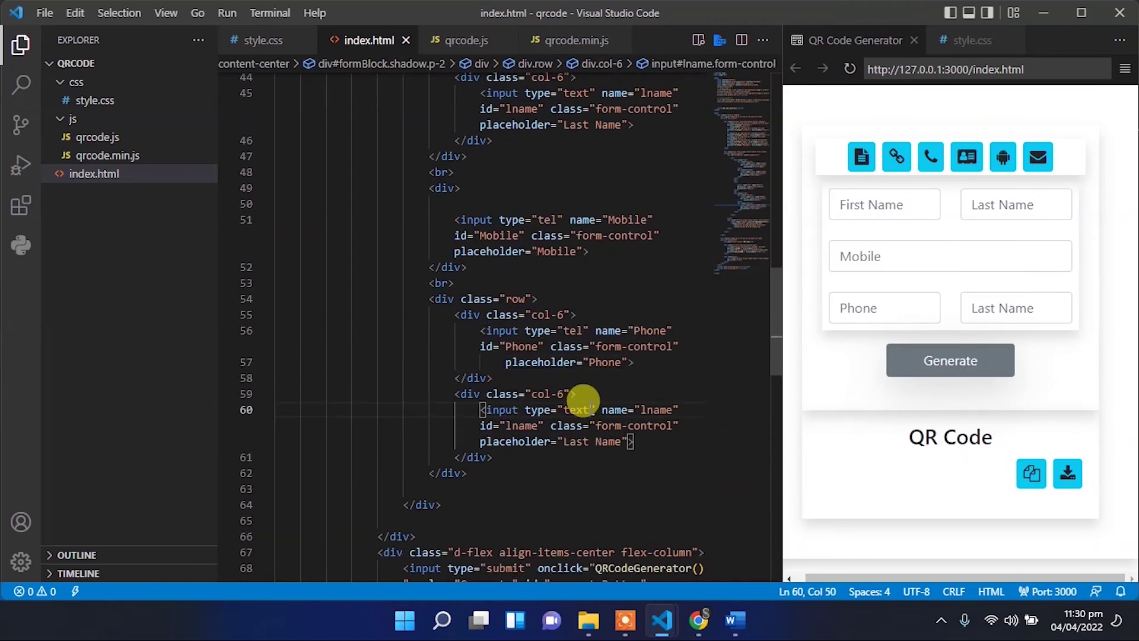
# - Rename the copied second field's name, id and placeholder to Fax
pyautogui.click(628, 409)
pyautogui.scroll(-1, 632, 409)
pyautogui.doubleClick(659, 395)
pyautogui.hotkey('ctrl', 'd')
pyautogui.write('Fax')
pyautogui.click(634, 426)
pyautogui.click(635, 504)
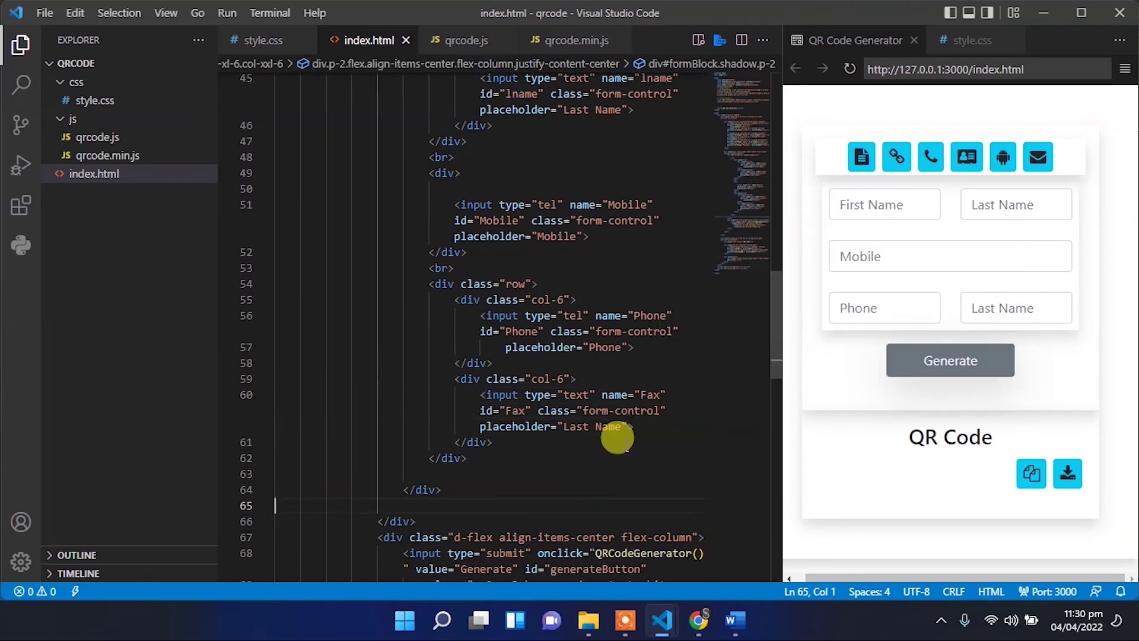
pyautogui.press('BackSpace')
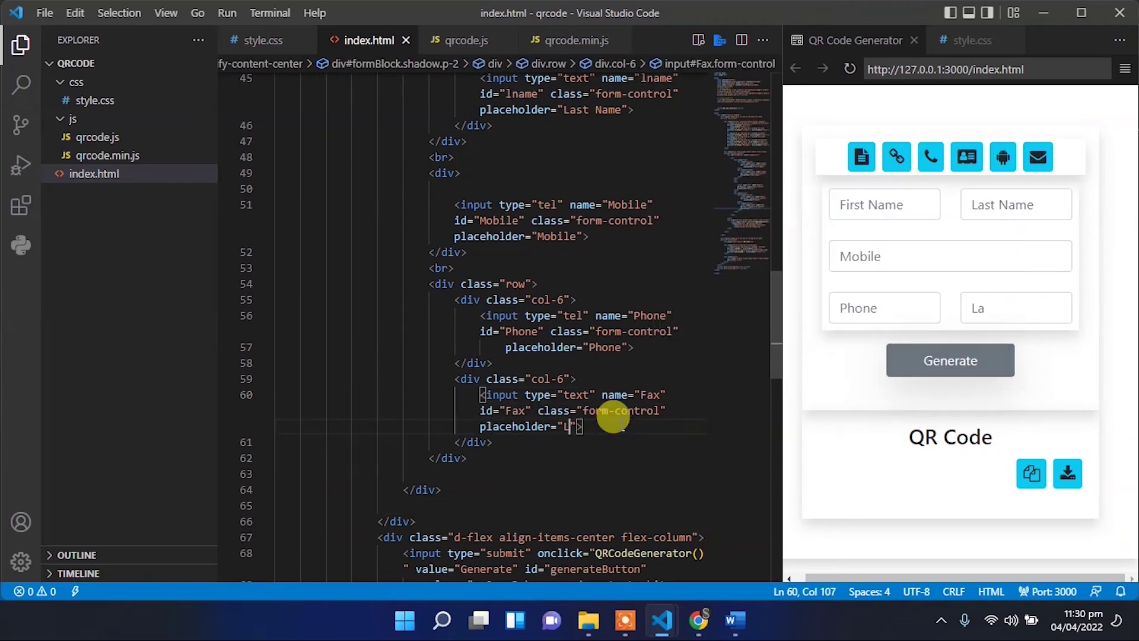
pyautogui.write('Fax')
pyautogui.click(598, 438)
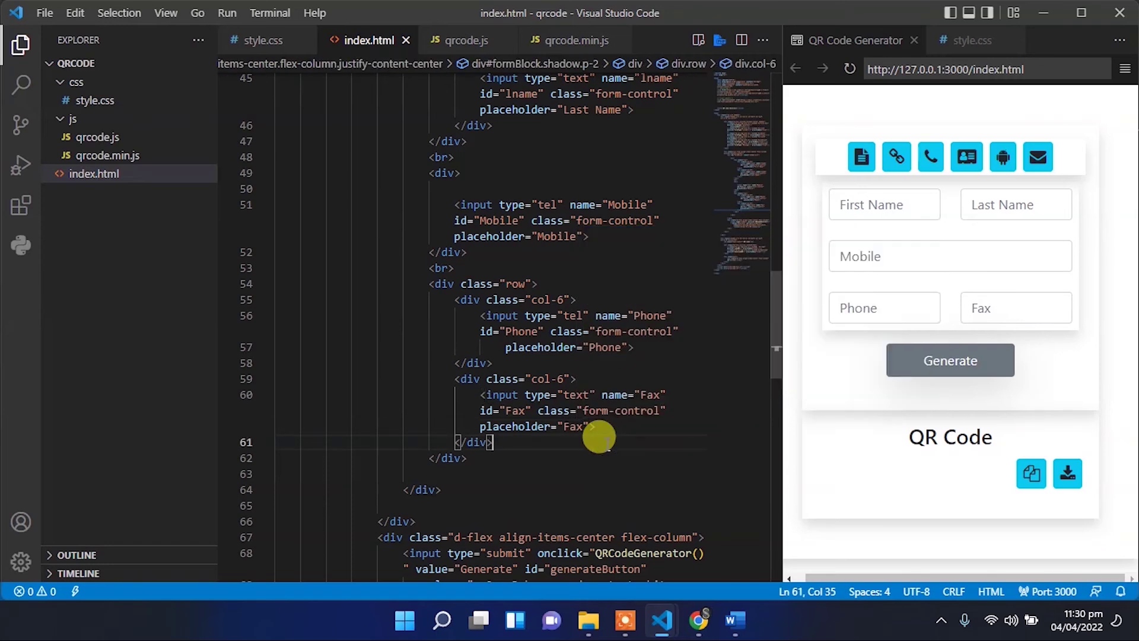
pyautogui.scroll(1, 534, 401)
pyautogui.moveTo(467, 325)
pyautogui.mouseDown()
pyautogui.moveTo(400, 210)
pyautogui.moveTo(419, 198)
pyautogui.mouseUp()
pyautogui.write('<')
# - Paste a copy of the <br> and Mobile block below the Phone/Fax row
pyautogui.hotkey('ctrl', 'z')
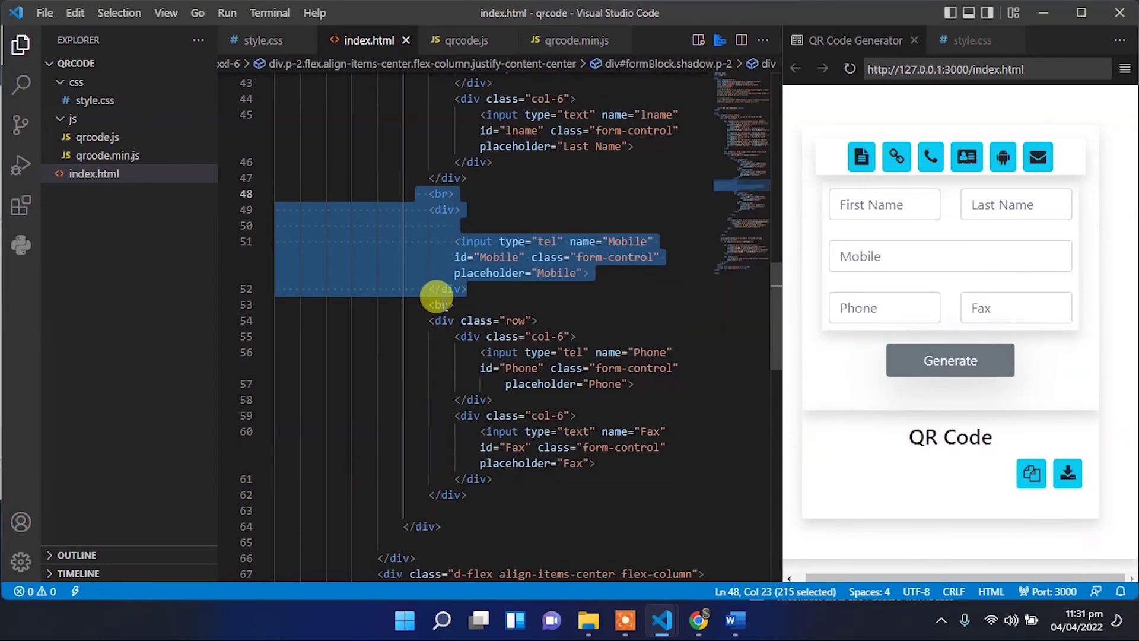
pyautogui.hotkey('ctrl', 'c')
pyautogui.click(477, 415)
pyautogui.hotkey('ctrl', 'v')
pyautogui.scroll(-1, 449, 440)
pyautogui.doubleClick(548, 434)
pyautogui.write('tex')
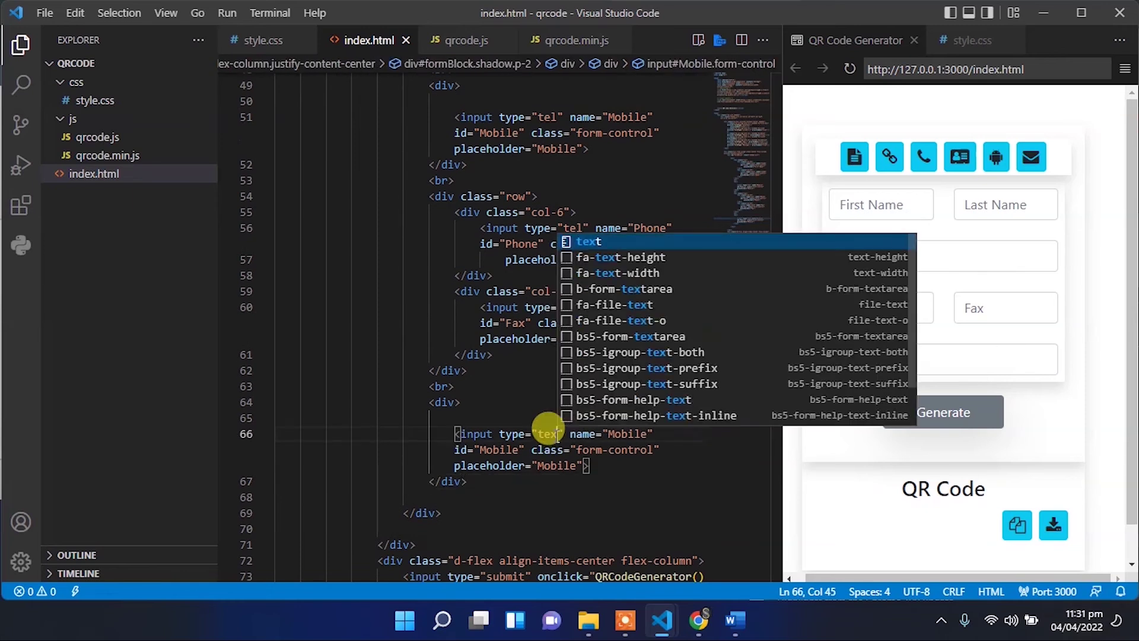
pyautogui.press('Escape')
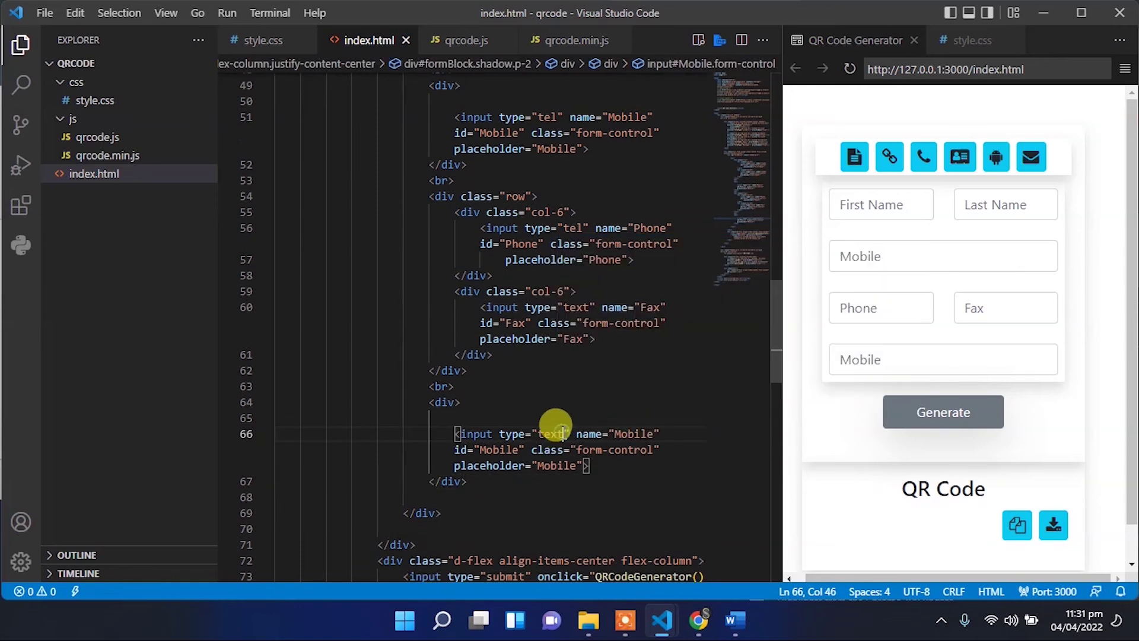
pyautogui.write('email')
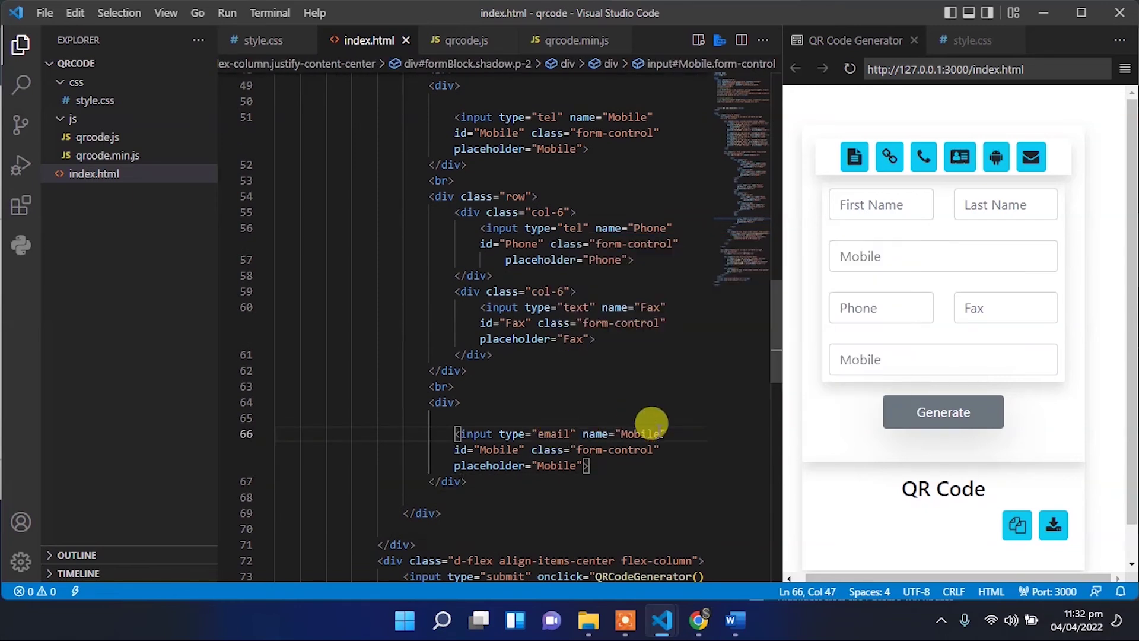
pyautogui.doubleClick(639, 434)
pyautogui.hotkey('ctrl', 'd')
pyautogui.write('email')
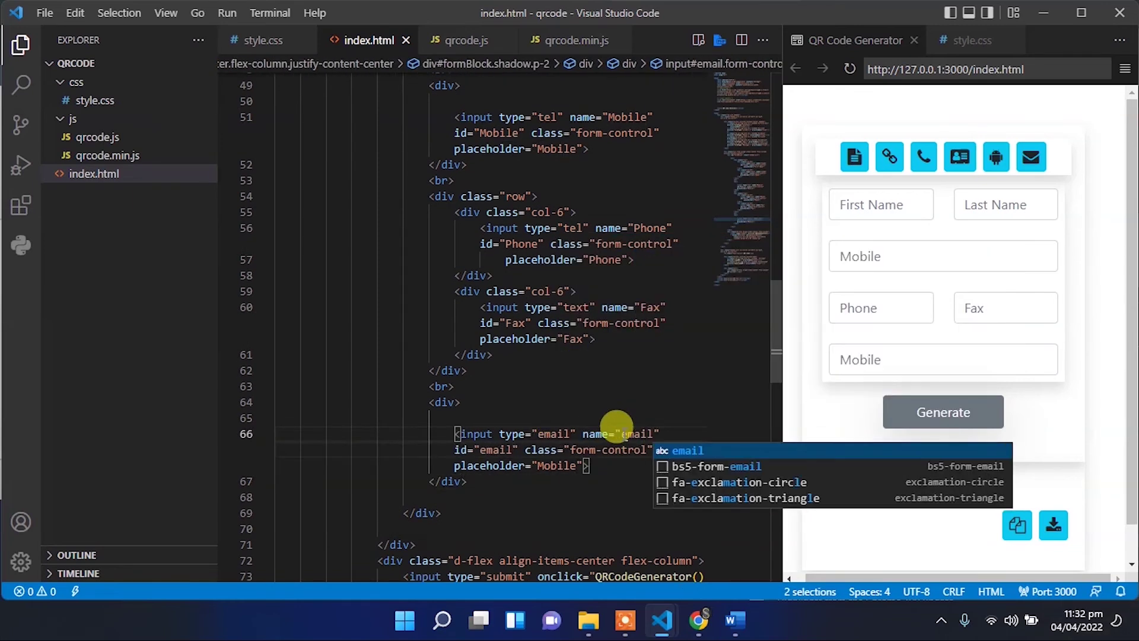
pyautogui.click(577, 464)
pyautogui.press('BackSpace')
pyautogui.press('BackSpace')
pyautogui.press('BackSpace')
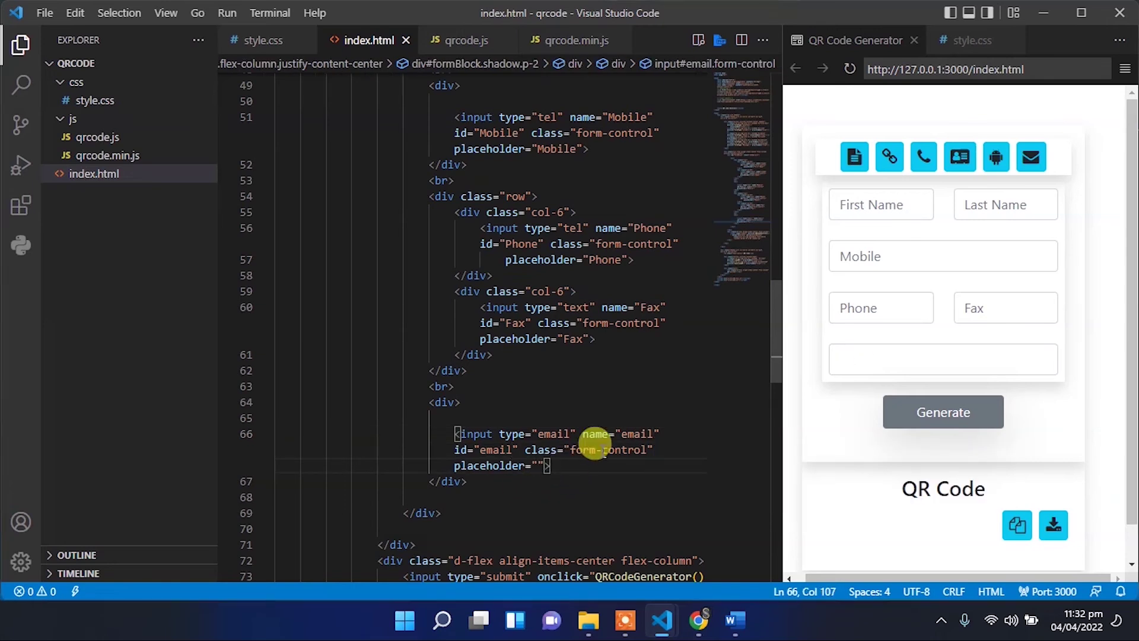
pyautogui.write('your@email.com')
pyautogui.press('Escape')
# - Select and copy the Phone and Fax row
pyautogui.moveTo(467, 371); pyautogui.dragTo(432, 203)
pyautogui.hotkey('ctrl', 'c')
pyautogui.click(467, 485)
# - Paste the Phone/Fax row below the email field with a line break between
pyautogui.hotkey('ctrl', 'v')
pyautogui.scroll(-3, 496, 427)
pyautogui.click(467, 323)
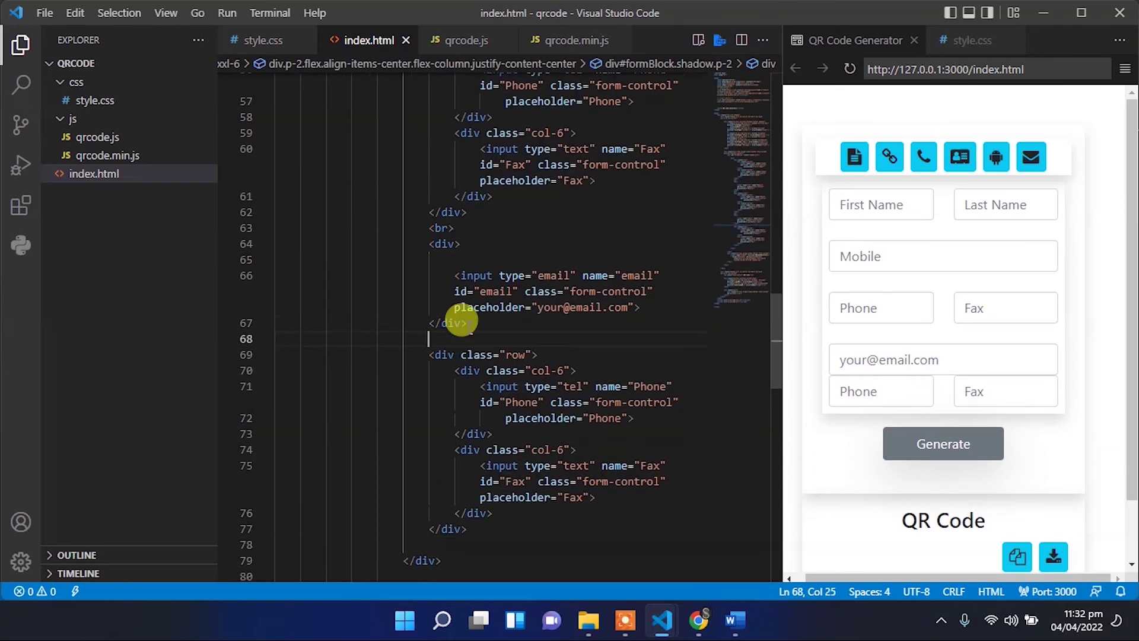
pyautogui.press('Return')
pyautogui.write('<br>')
pyautogui.scroll(-1, 455, 322)
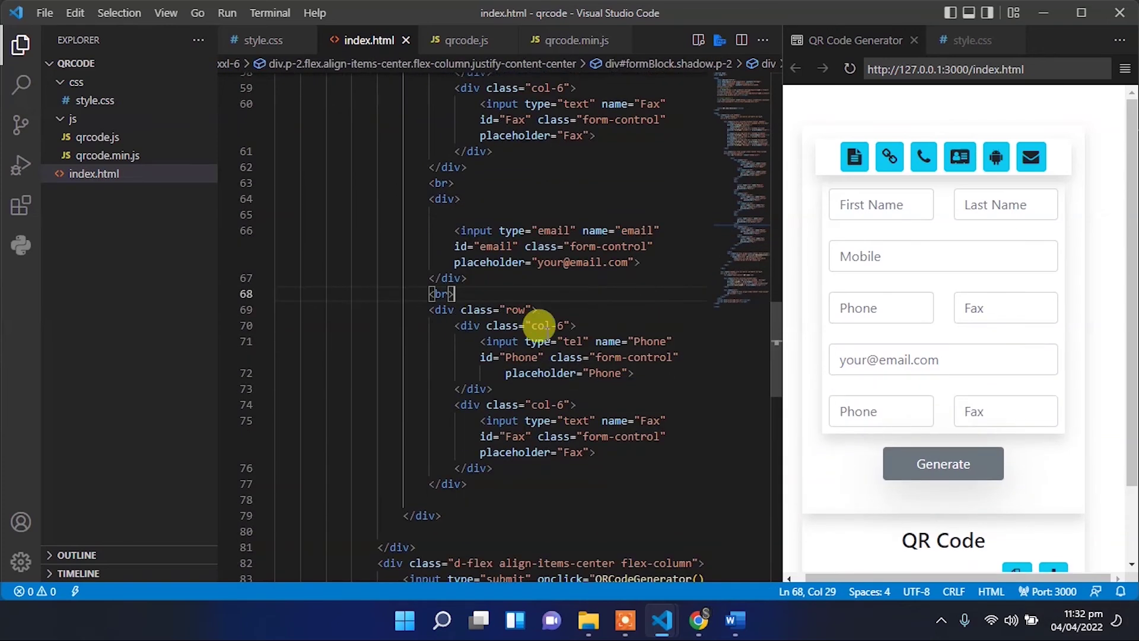
# - Rename the duplicated Phone field to Company and change its type to text
pyautogui.click(628, 372)
pyautogui.moveTo(668, 341); pyautogui.dragTo(630, 341)
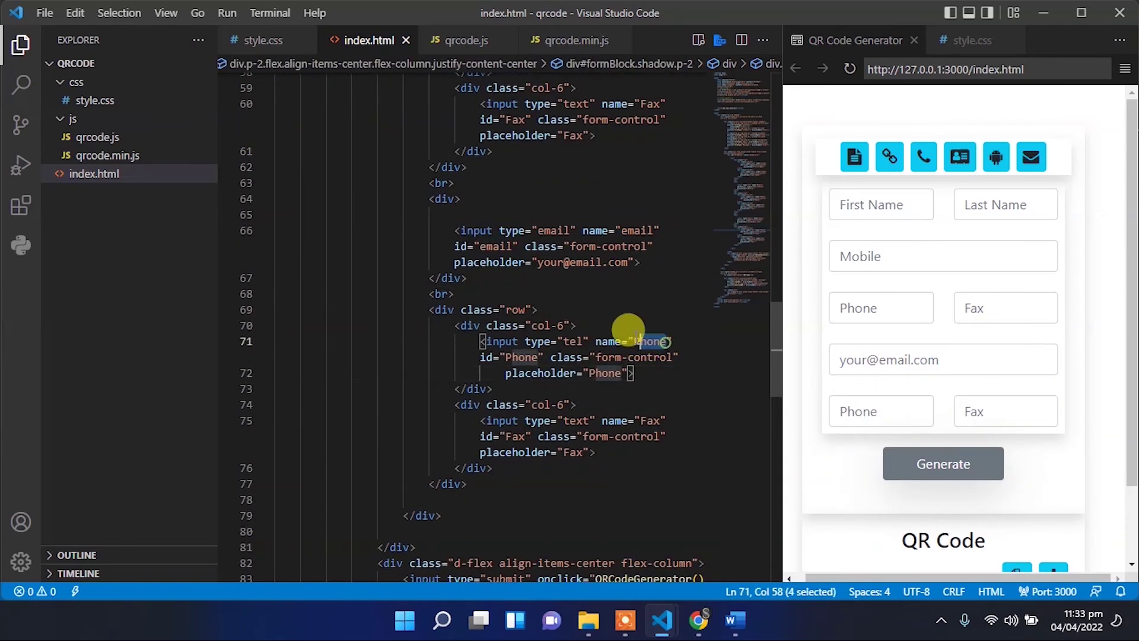
pyautogui.hotkey('ctrl', 'd')
pyautogui.hotkey('ctrl', 'd')
pyautogui.write('Company')
pyautogui.press('Escape')
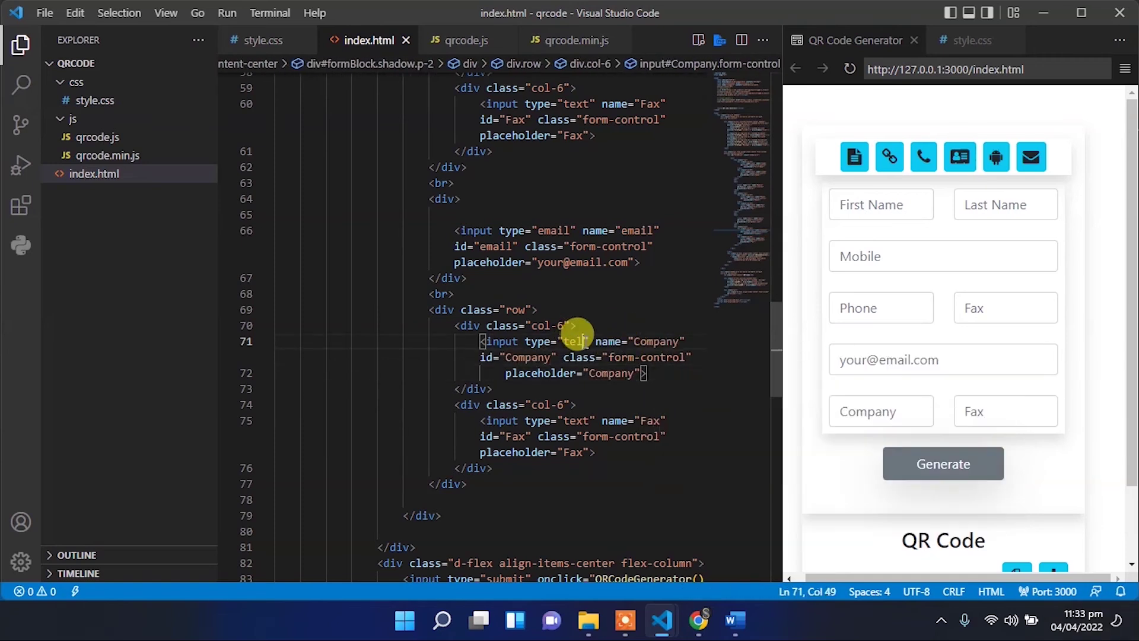
pyautogui.doubleClick(576, 340)
pyautogui.write('text')
# - Rename the duplicated Fax field and its placeholder to Job
pyautogui.click(587, 404)
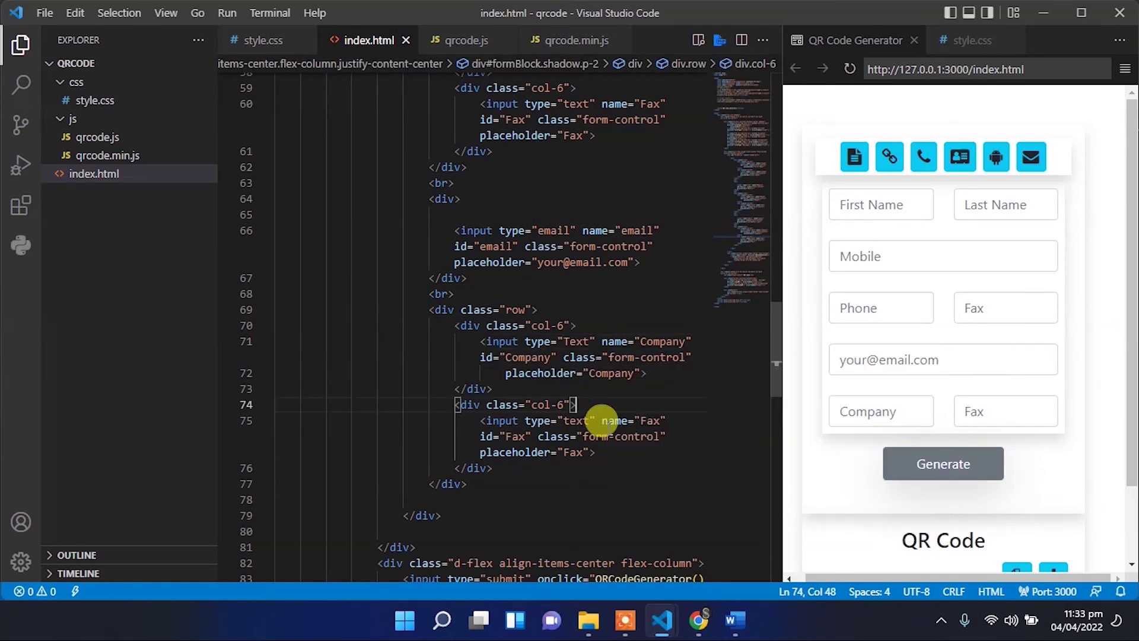
pyautogui.doubleClick(652, 421)
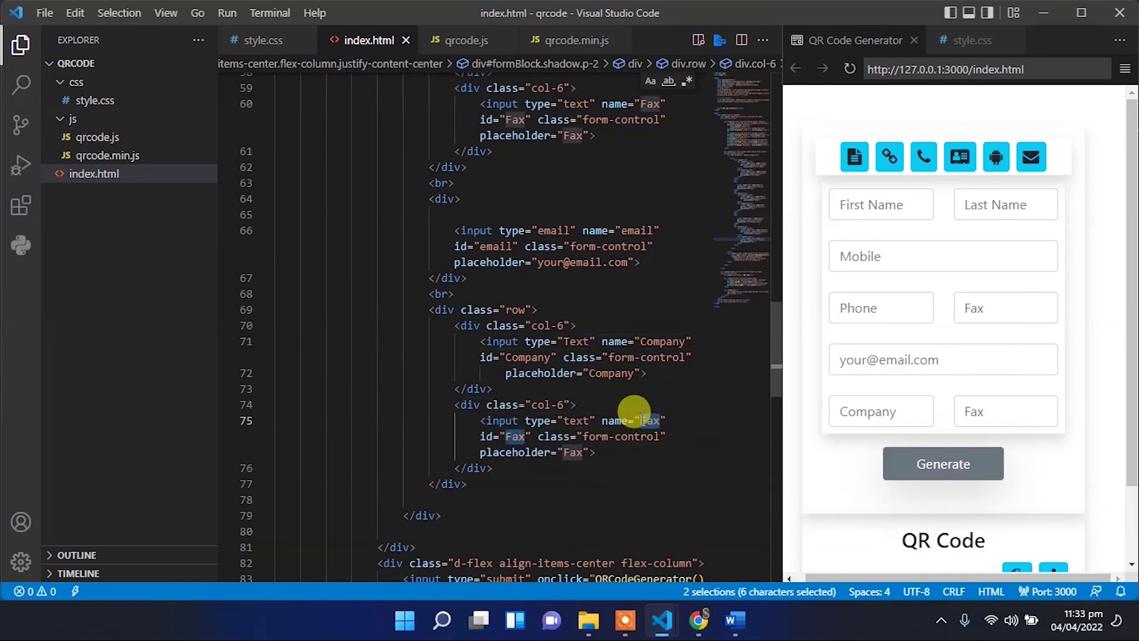
pyautogui.write('Job')
pyautogui.click(577, 418)
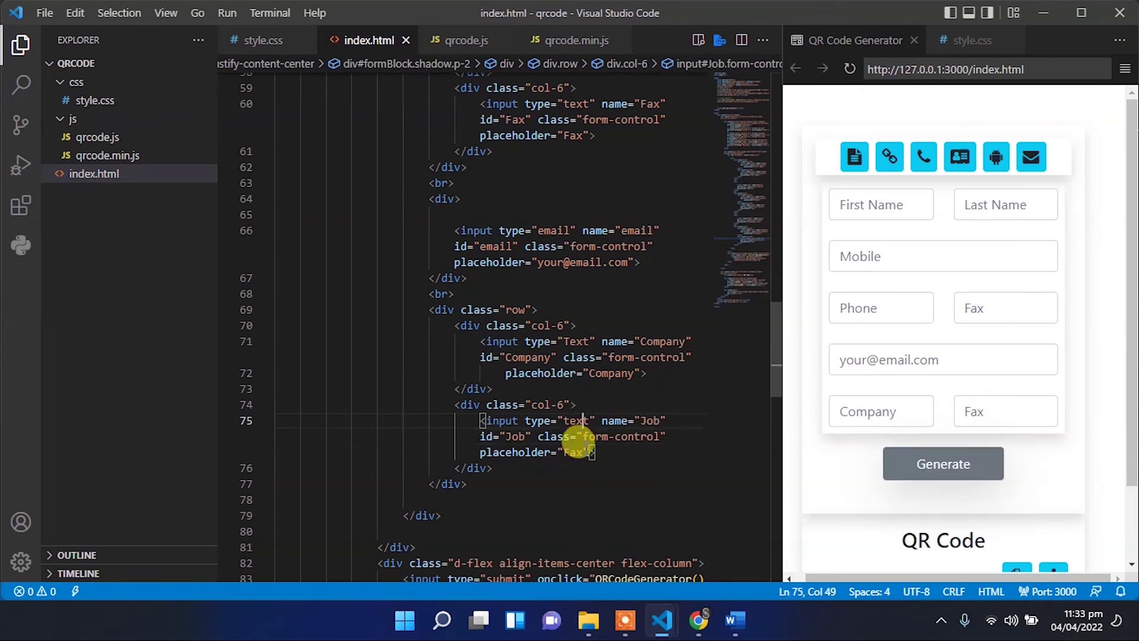
pyautogui.doubleClick(574, 450)
pyautogui.write('Job')
pyautogui.click(495, 405)
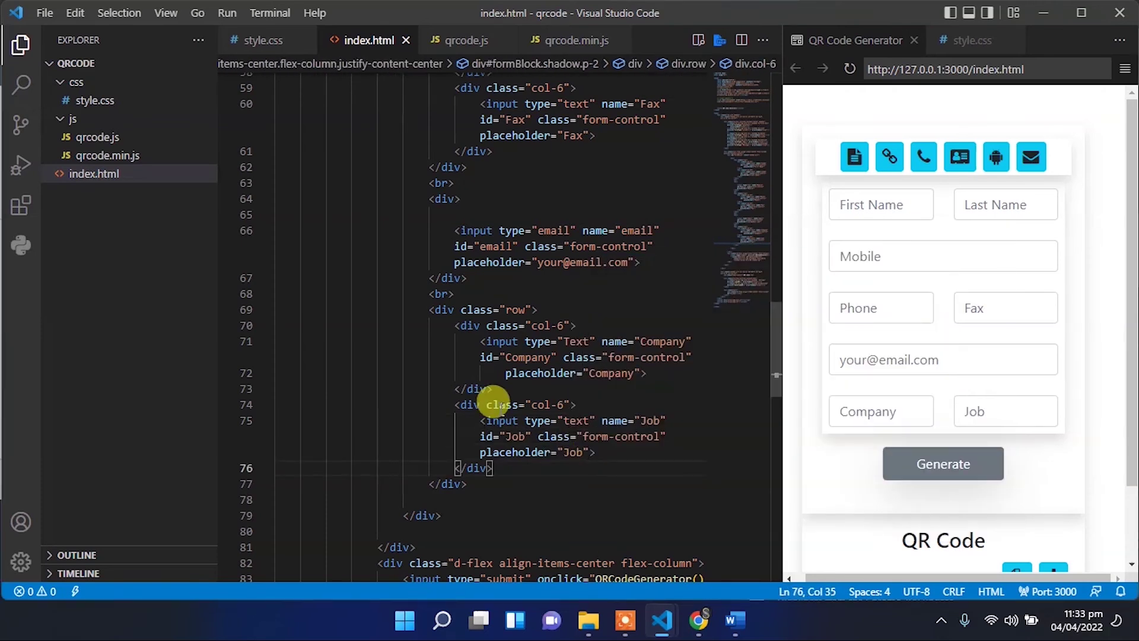
pyautogui.moveTo(468, 278); pyautogui.dragTo(422, 183)
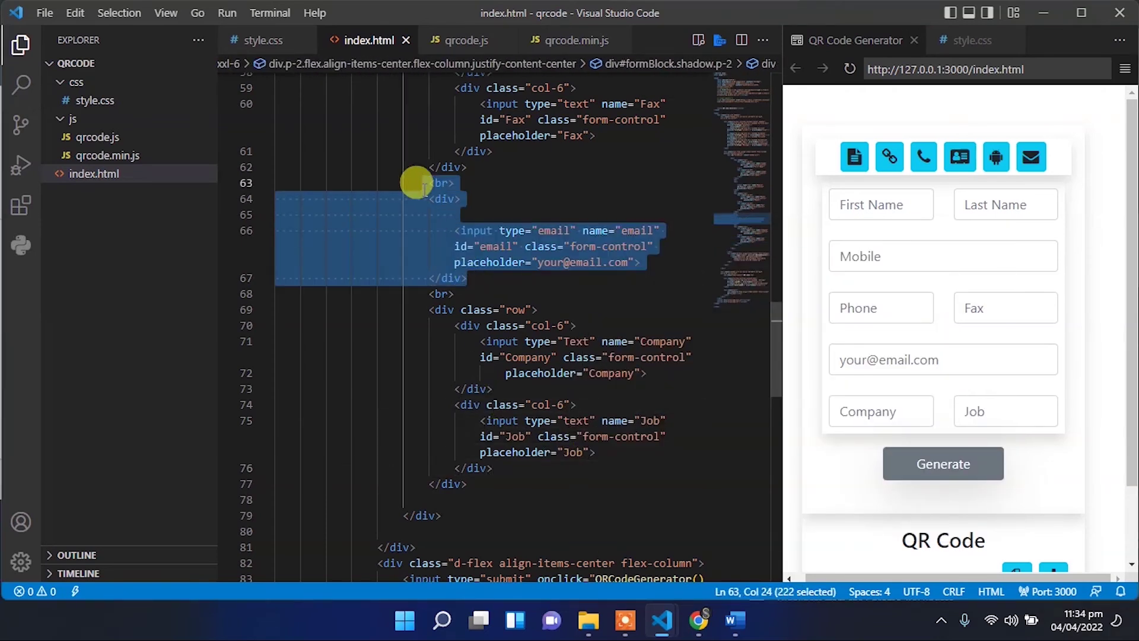
# - Paste the email block below Company/Job as a text input with name, id and placeholder Street
pyautogui.hotkey('ctrl', 'c')
pyautogui.click(477, 498)
pyautogui.hotkey('ctrl', 'v')
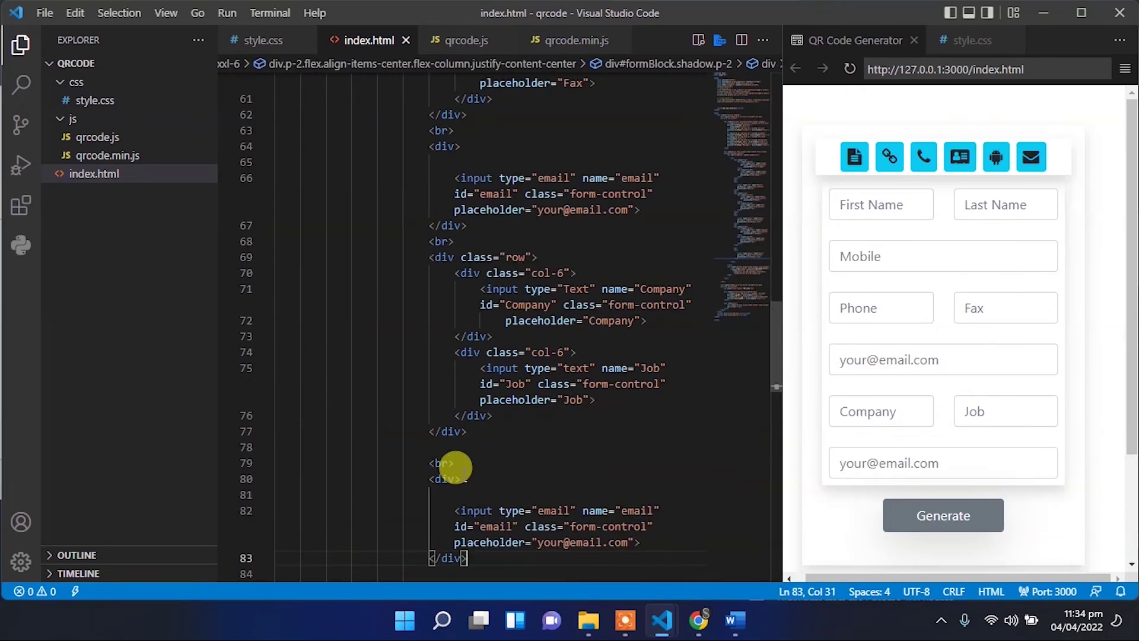
pyautogui.scroll(-2, 471, 465)
pyautogui.doubleClick(555, 438)
pyautogui.write('text')
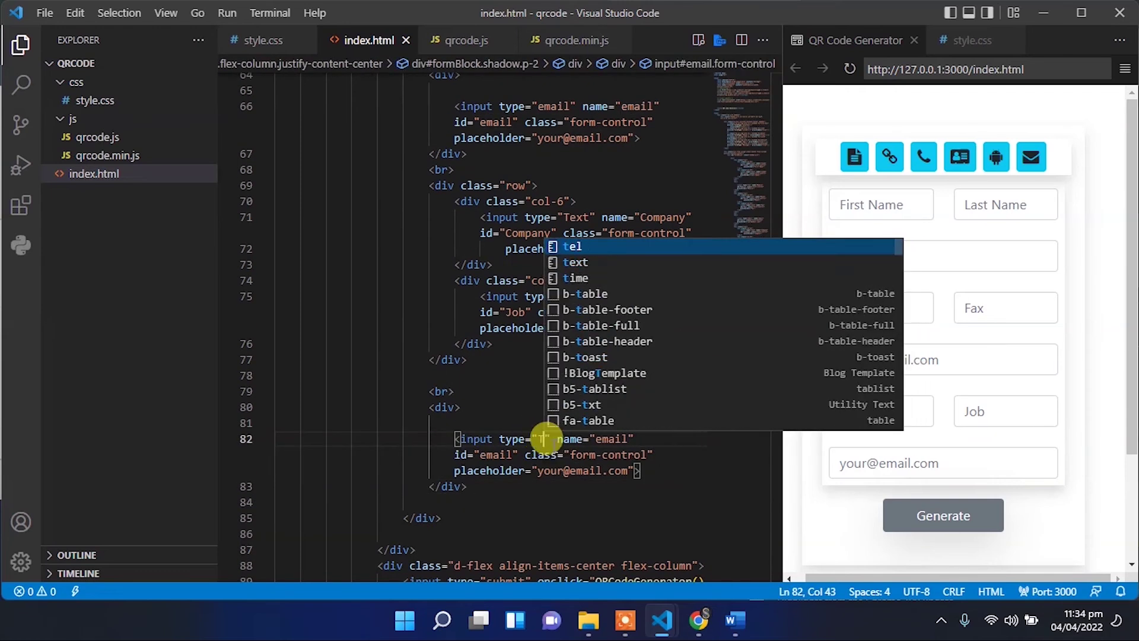
pyautogui.doubleClick(627, 439)
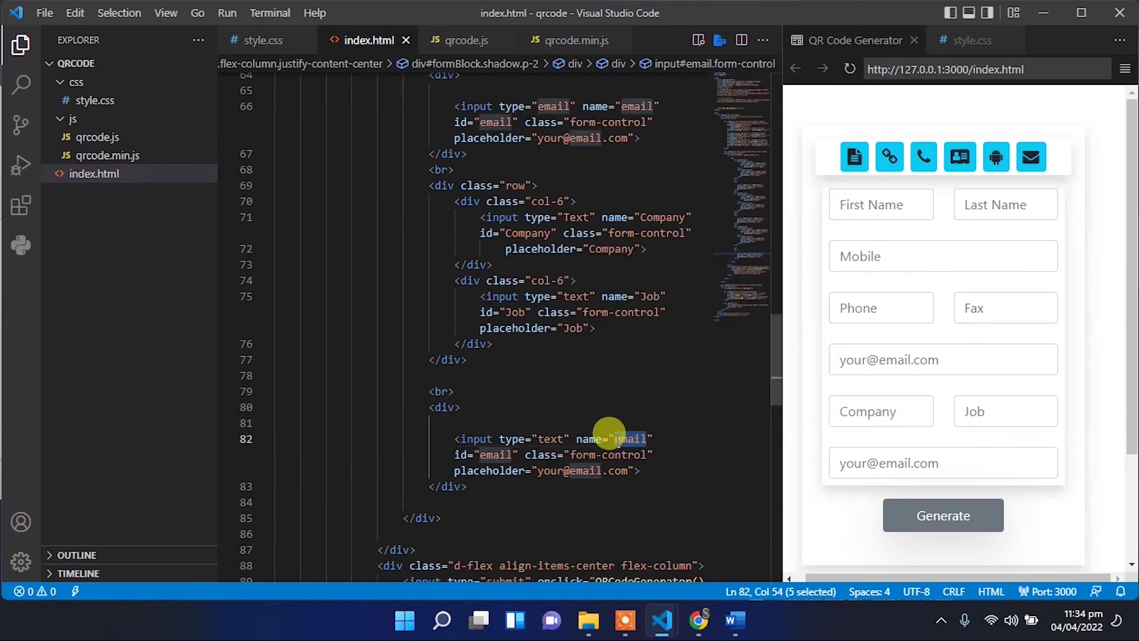
pyautogui.press('BackSpace')
pyautogui.write('Street')
pyautogui.click(596, 469)
pyautogui.moveTo(621, 470); pyautogui.dragTo(540, 472)
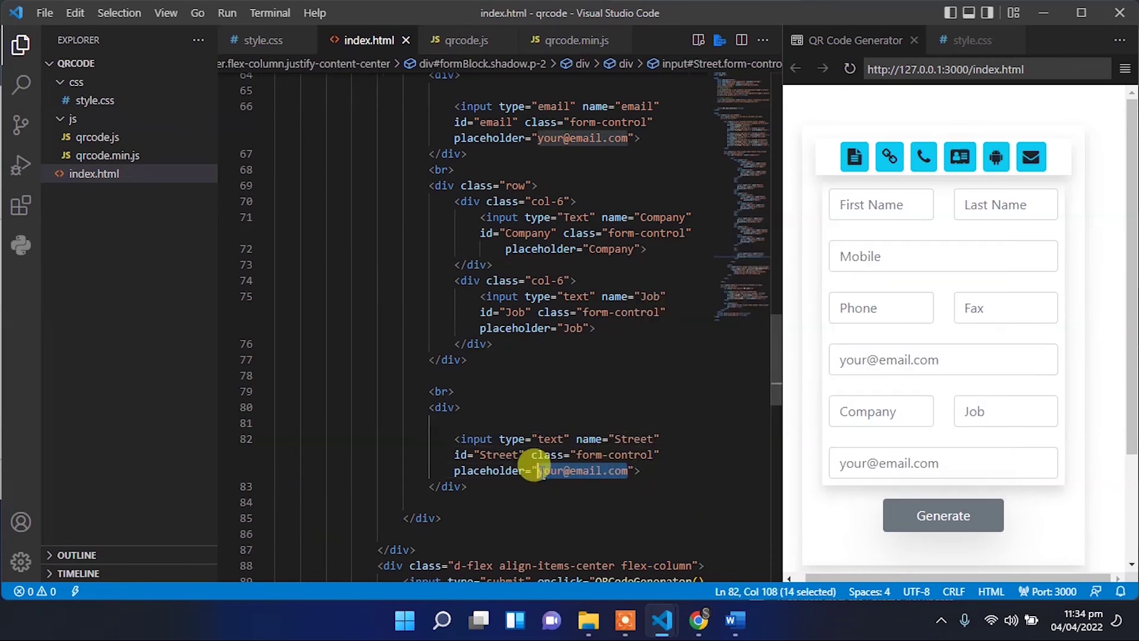
pyautogui.write('Street')
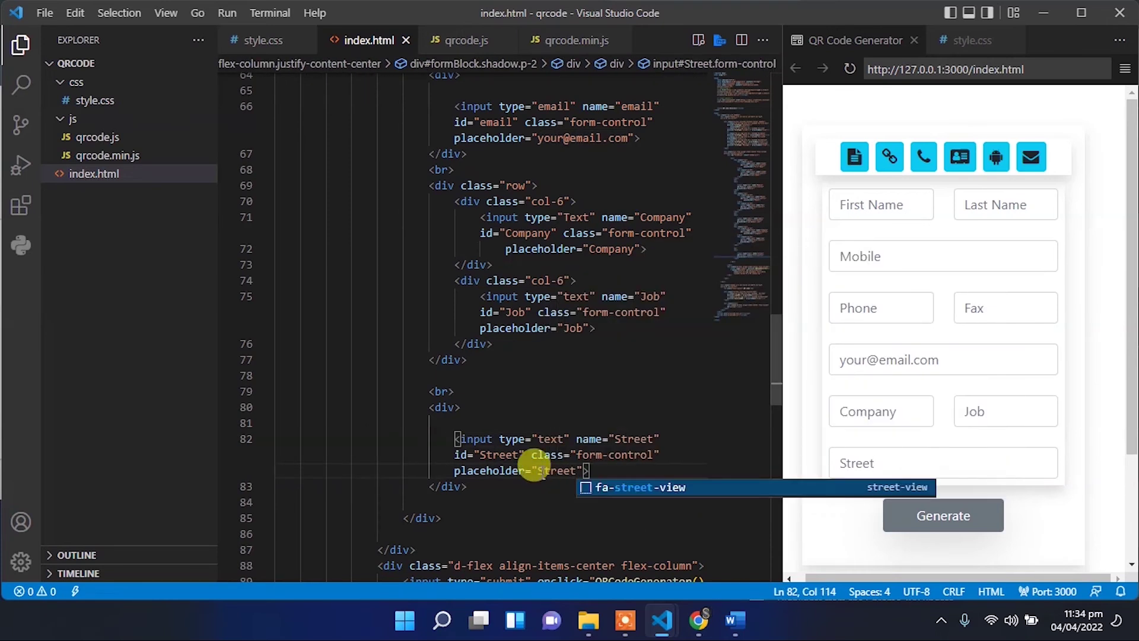
pyautogui.press('Escape')
pyautogui.scroll(-1, 540, 472)
pyautogui.click(699, 619)
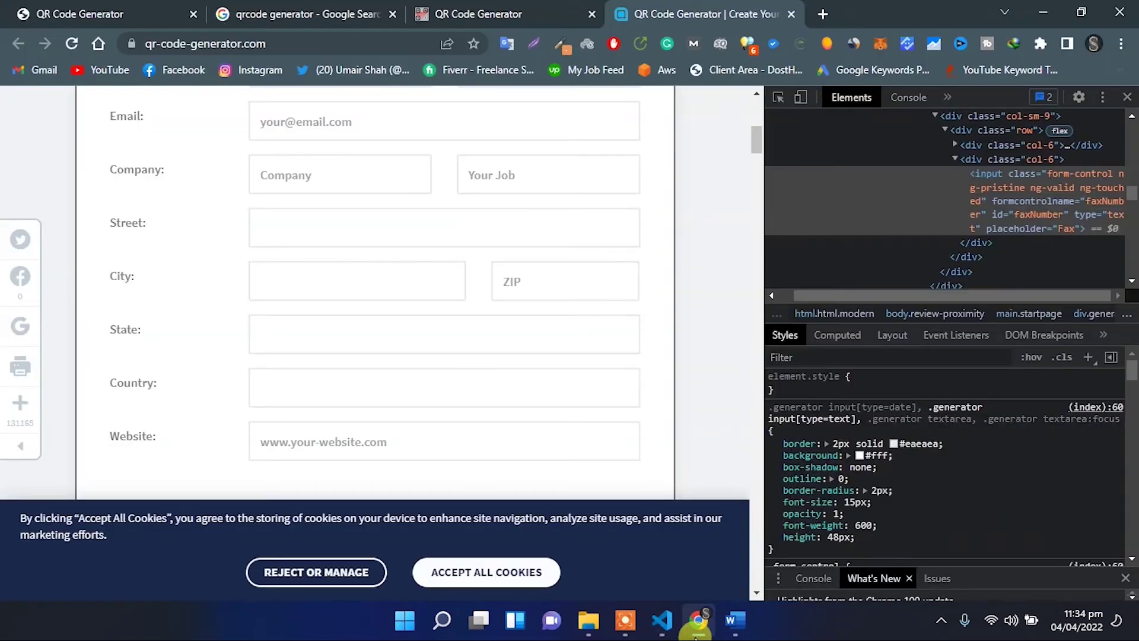
pyautogui.click(662, 620)
# - Paste the Company/Job row below Street and set its columns to col-8 and col-4
pyautogui.click(495, 389)
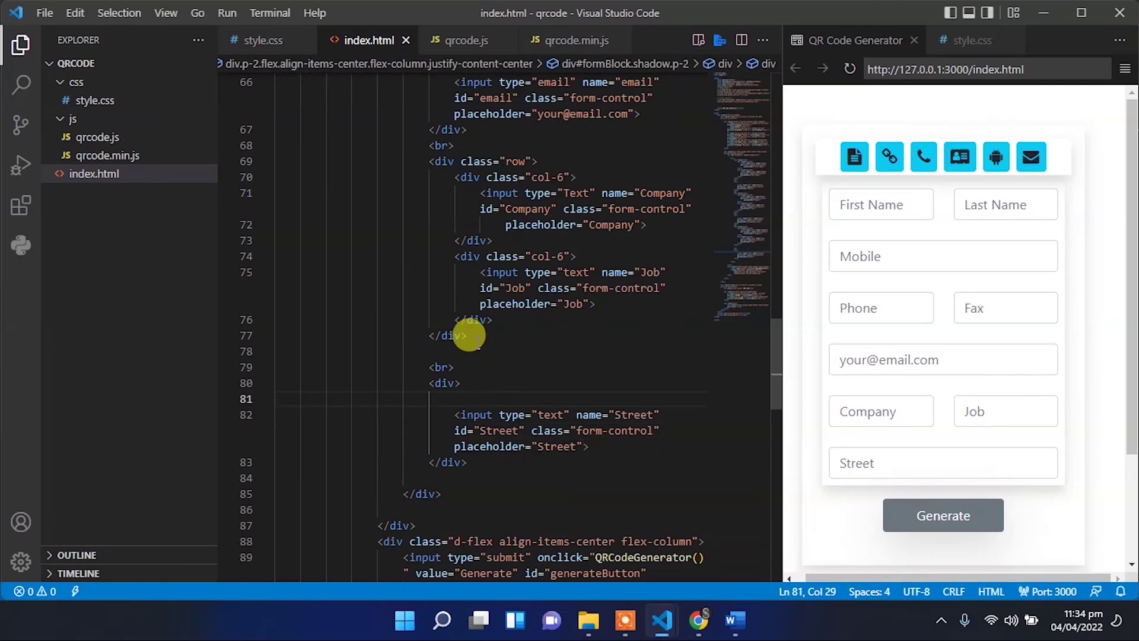
pyautogui.moveTo(466, 336)
pyautogui.mouseDown()
pyautogui.moveTo(410, 174)
pyautogui.moveTo(427, 162)
pyautogui.mouseUp()
pyautogui.click(468, 463)
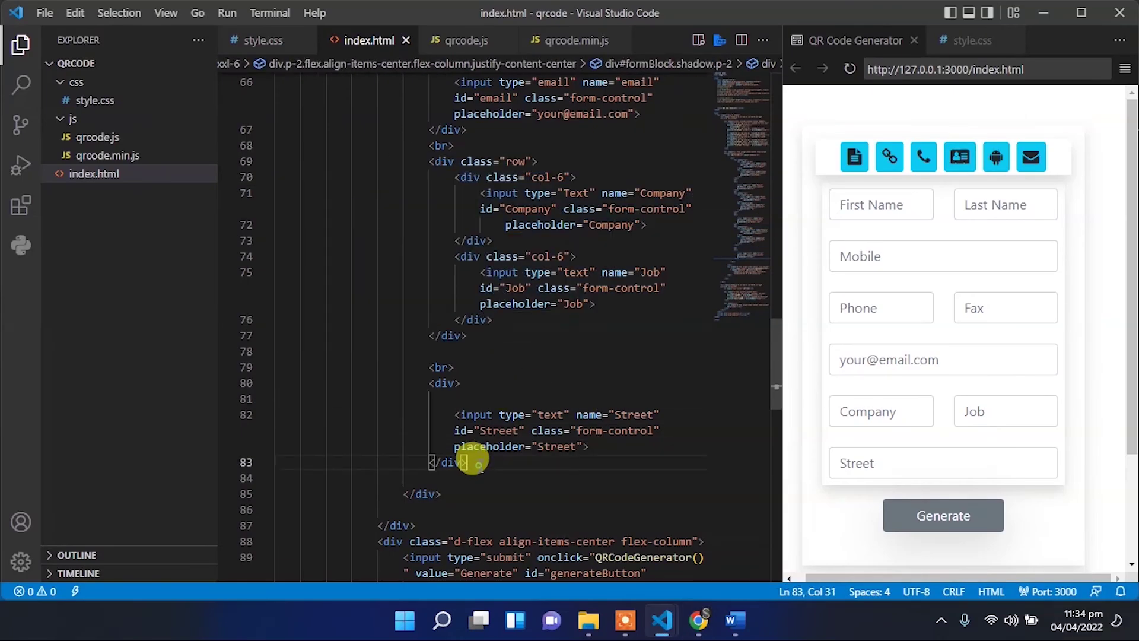
pyautogui.press('Return')
pyautogui.write('<br>')
pyautogui.press('Return')
pyautogui.hotkey('ctrl', 'v')
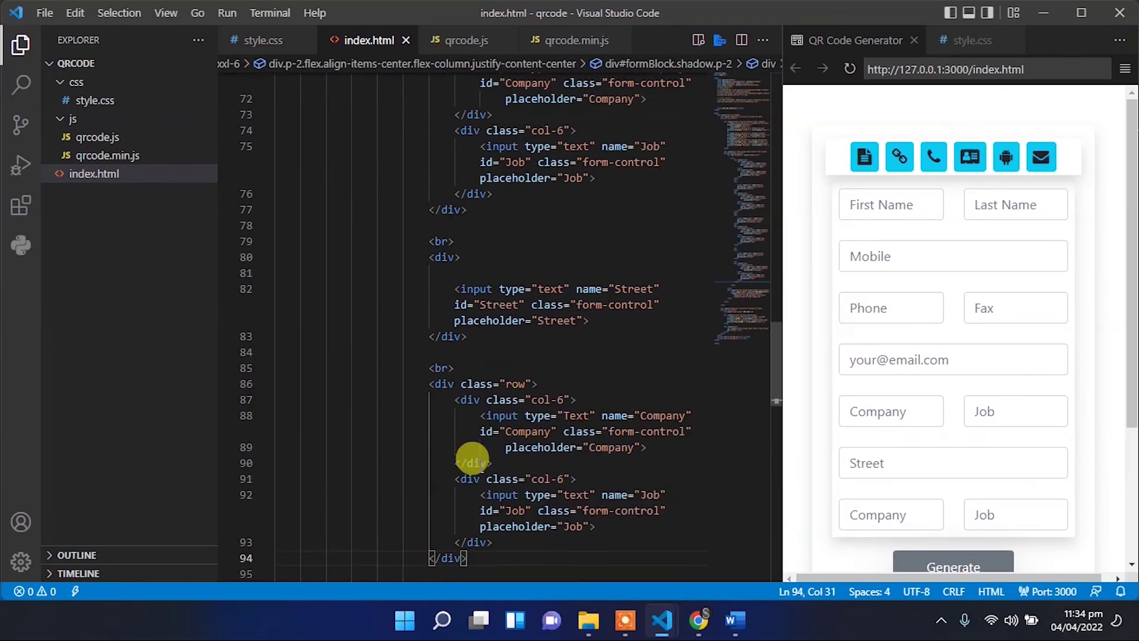
pyautogui.scroll(-1, 516, 401)
pyautogui.click(568, 364)
pyautogui.press('BackSpace')
pyautogui.write('8')
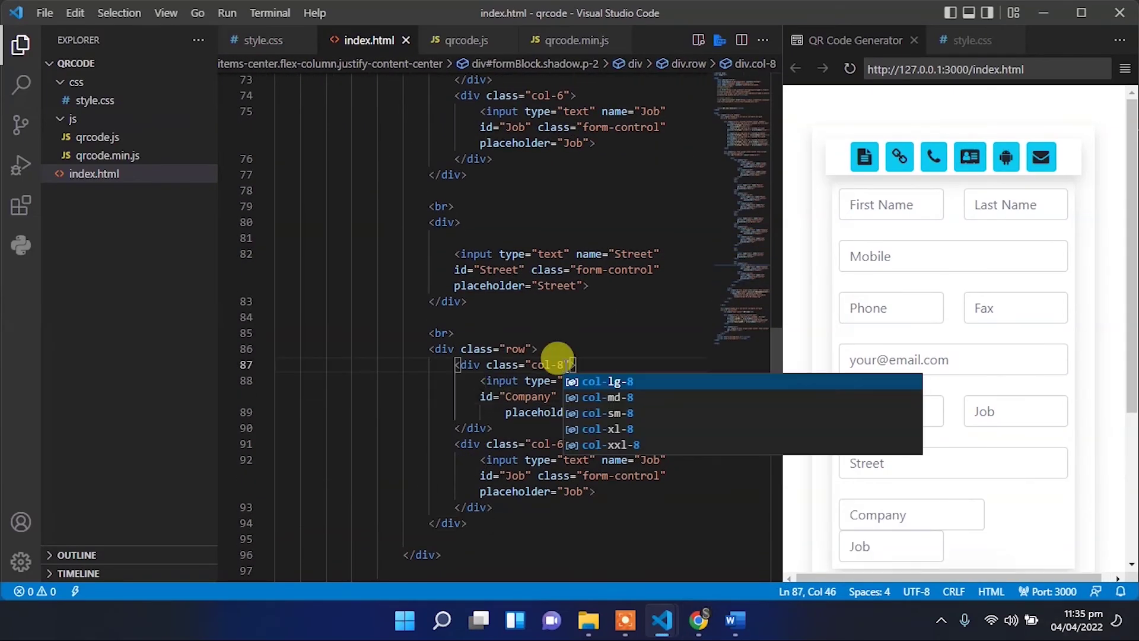
pyautogui.click(559, 443)
pyautogui.press('BackSpace')
pyautogui.write('4')
pyautogui.click(562, 490)
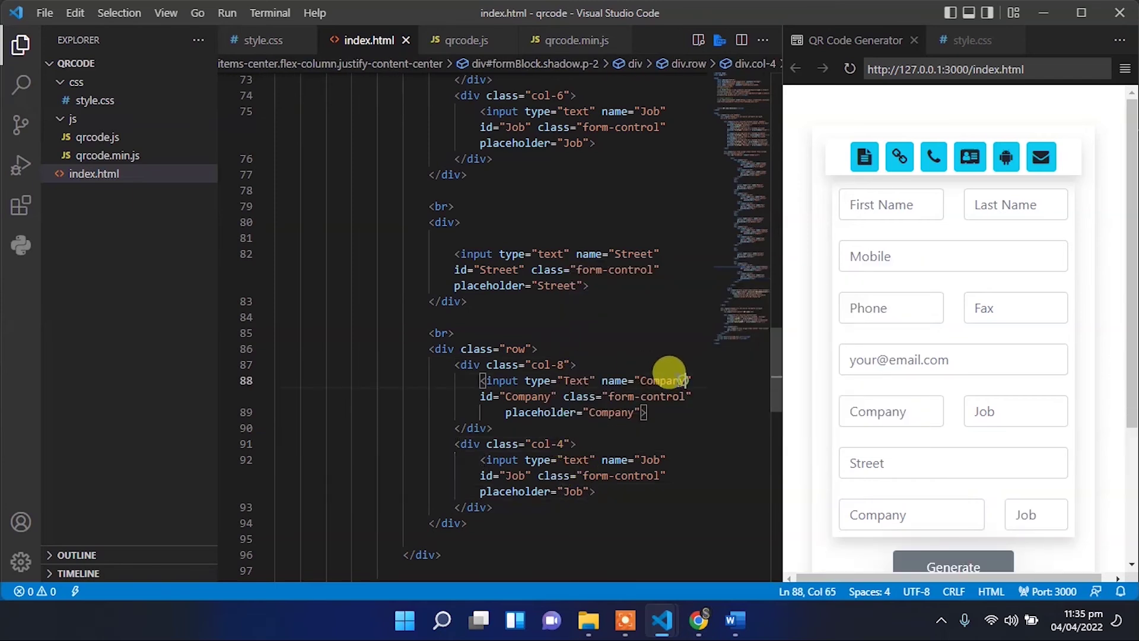
# - Rename the pasted row's fields to City and Zip
pyautogui.moveTo(686, 380); pyautogui.dragTo(642, 381)
pyautogui.hotkey('ctrl', 'd')
pyautogui.hotkey('ctrl', 'd')
pyautogui.write('Stat')
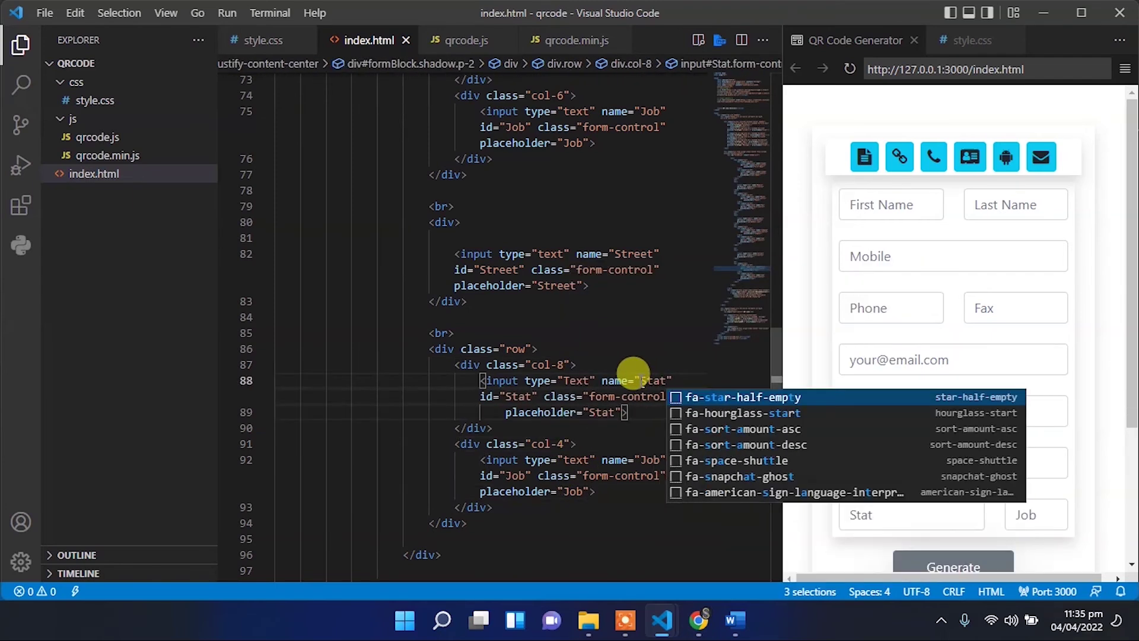
pyautogui.hotkey('ctrl', 'z')
pyautogui.hotkey('ctrl', 'z')
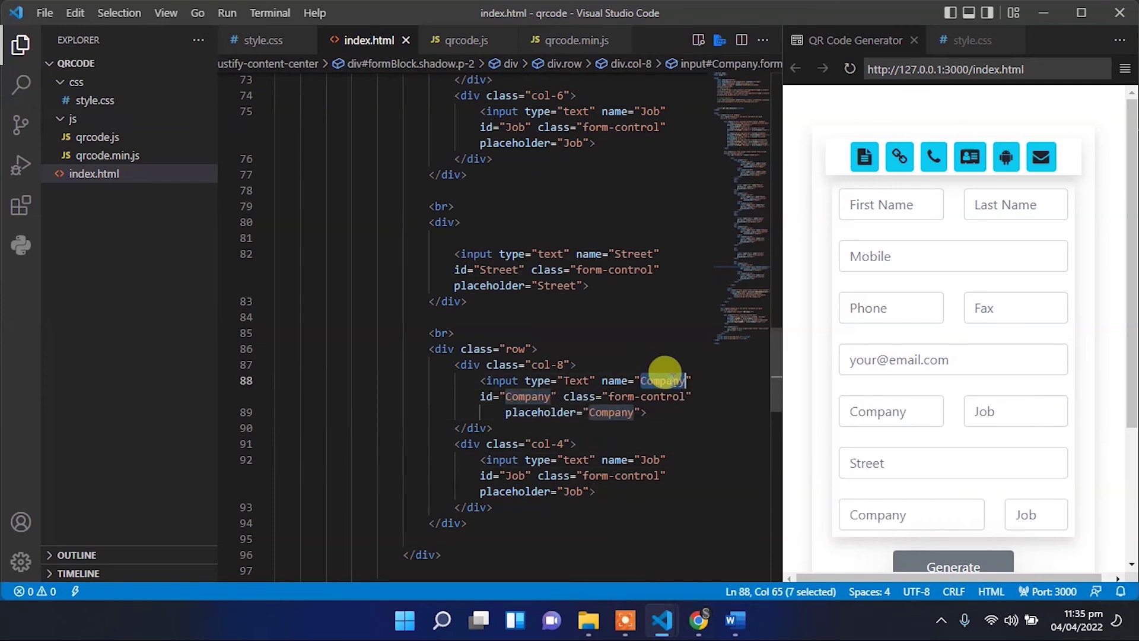
pyautogui.hotkey('shift', 'Left')
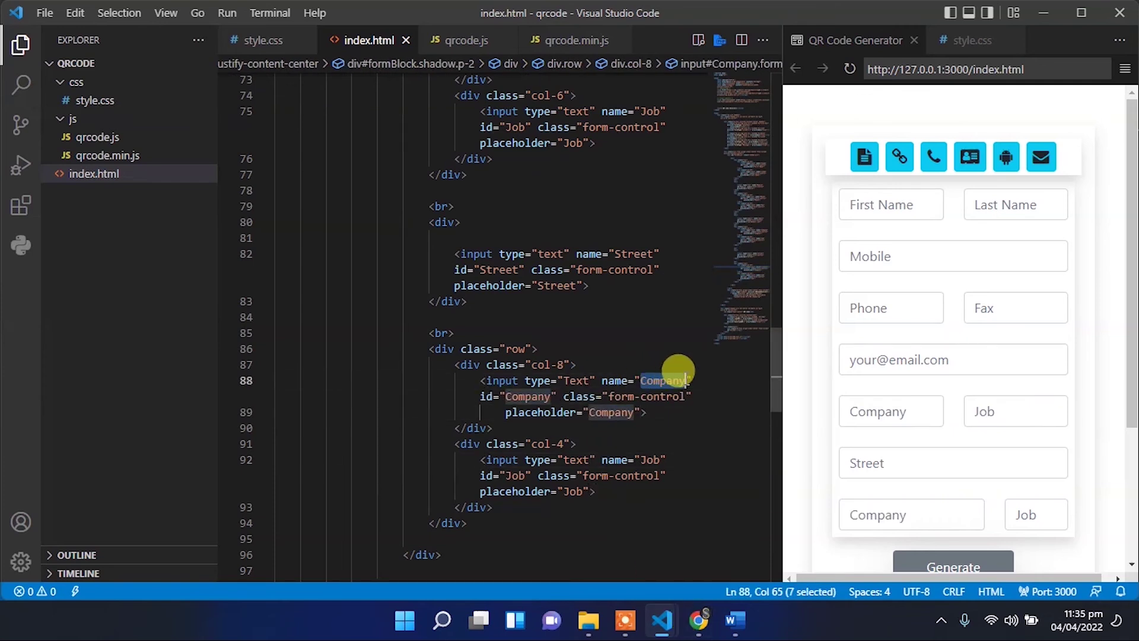
pyautogui.write('City')
pyautogui.press('Escape')
pyautogui.click(623, 373)
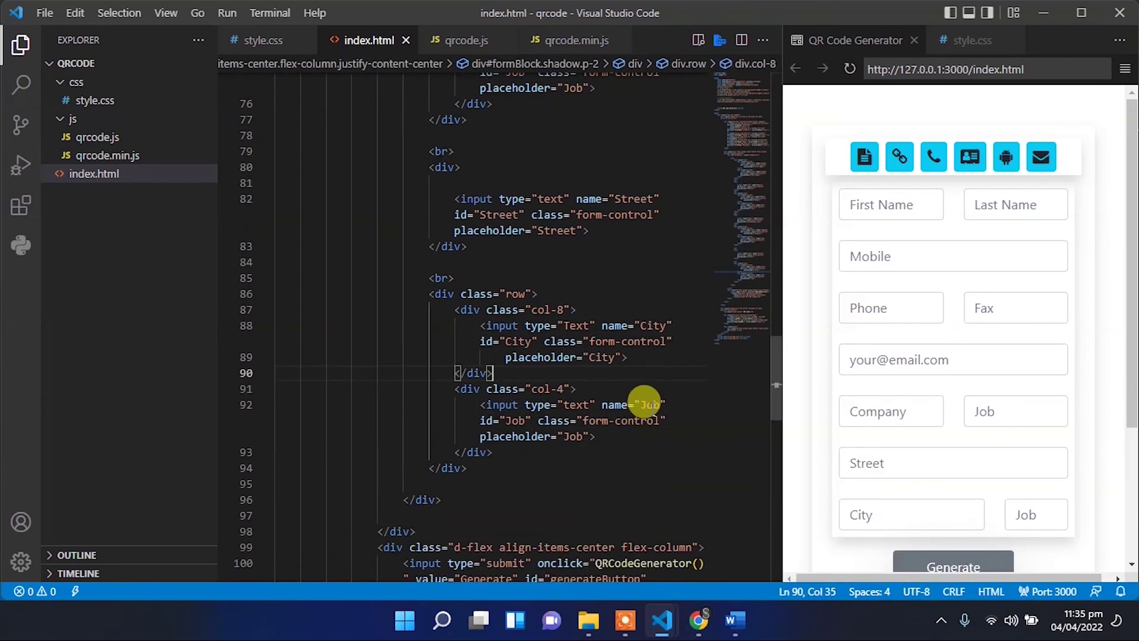
pyautogui.doubleClick(650, 405)
pyautogui.write('Zip')
pyautogui.click(628, 451)
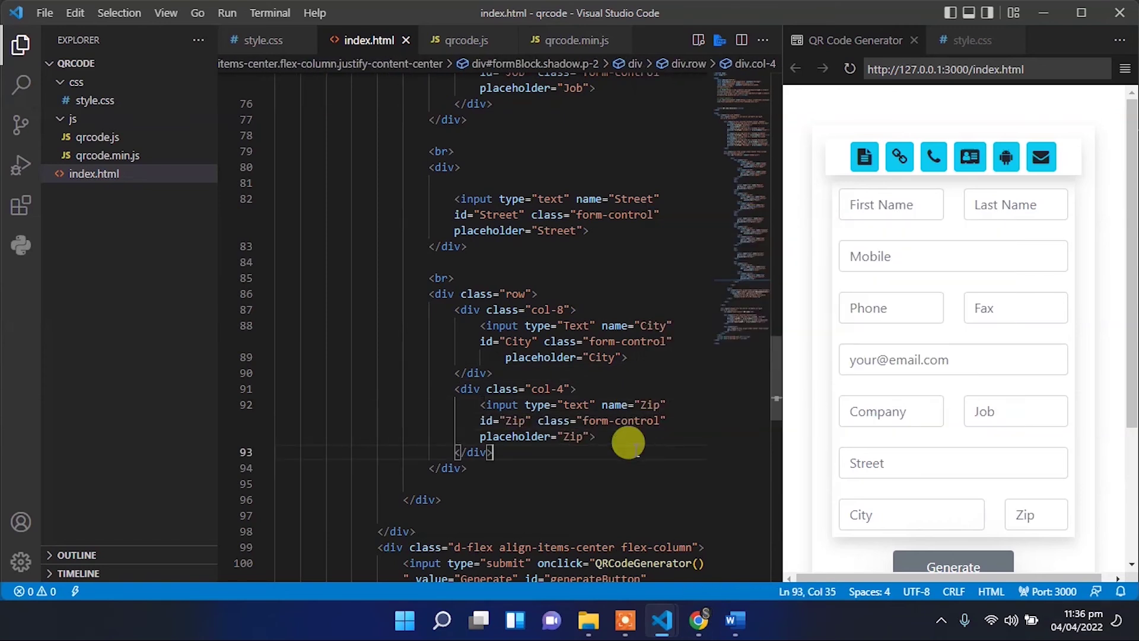
pyautogui.scroll(-1, 629, 444)
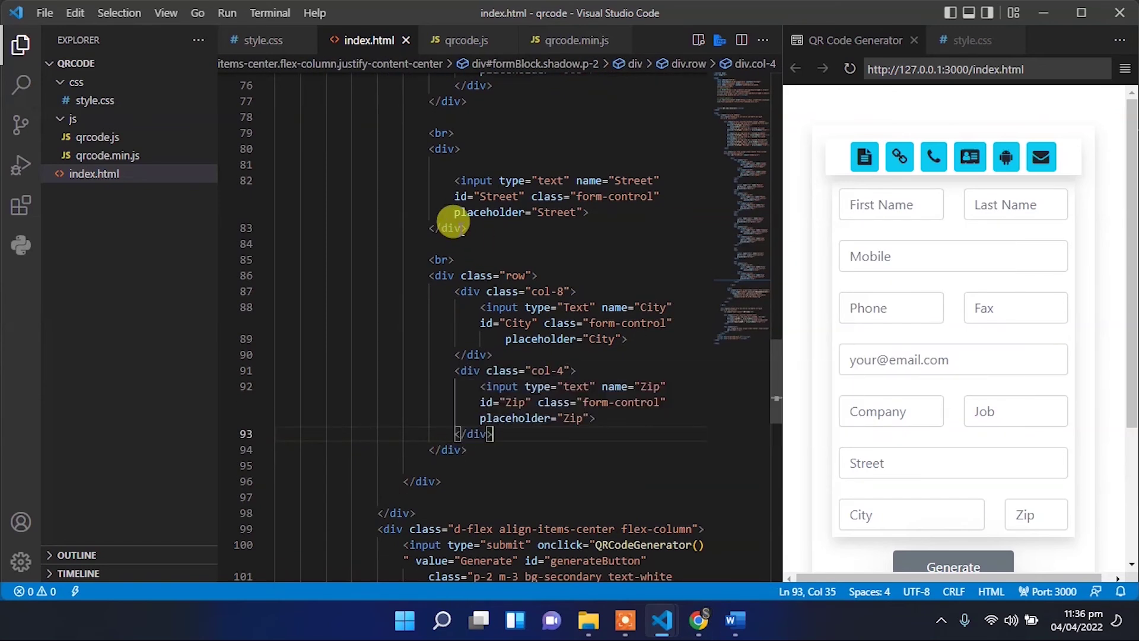
# - Paste a copy of the Street field block below the City and Zip row
pyautogui.moveTo(468, 228); pyautogui.dragTo(427, 132)
pyautogui.hotkey('ctrl', 'c')
pyautogui.click(473, 450)
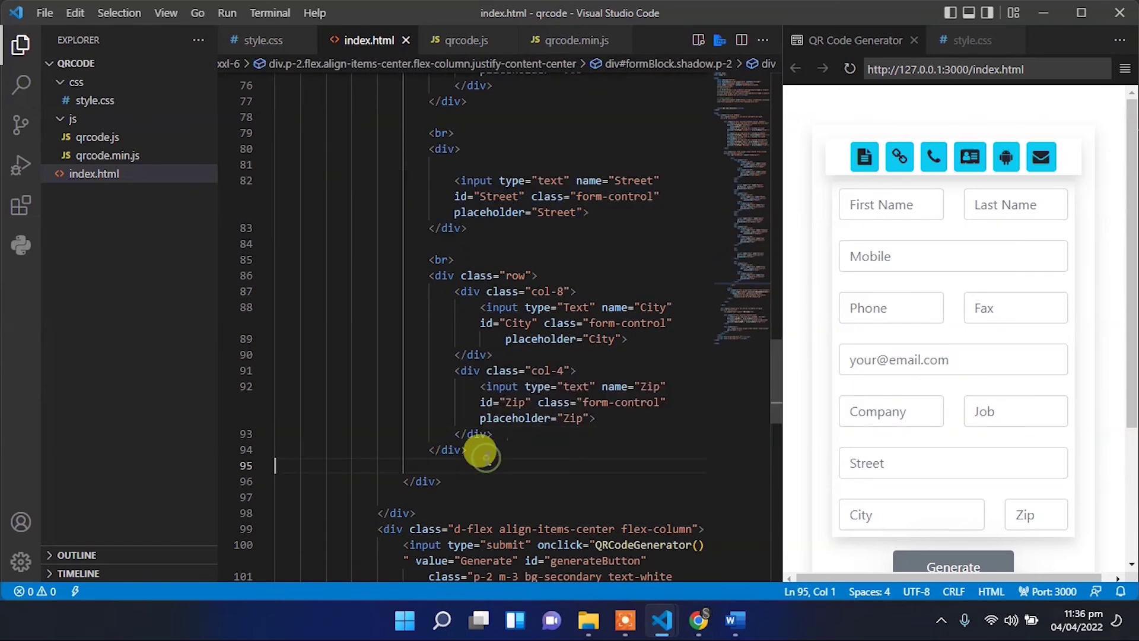
pyautogui.hotkey('ctrl', 'v')
pyautogui.scroll(-1, 471, 482)
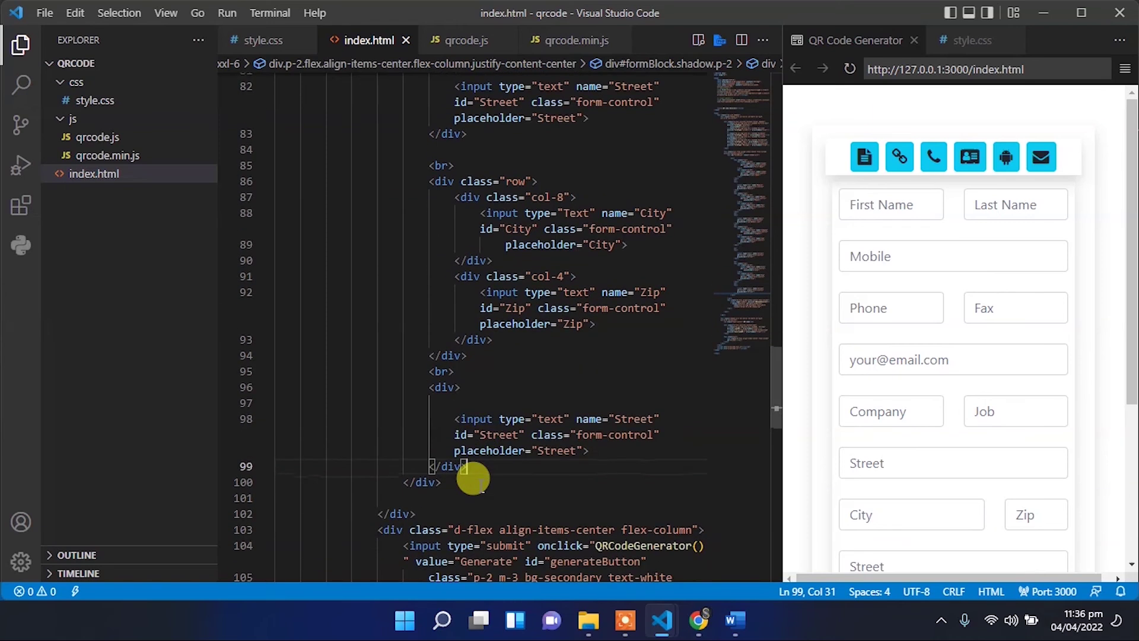
pyautogui.scroll(-3, 837, 449)
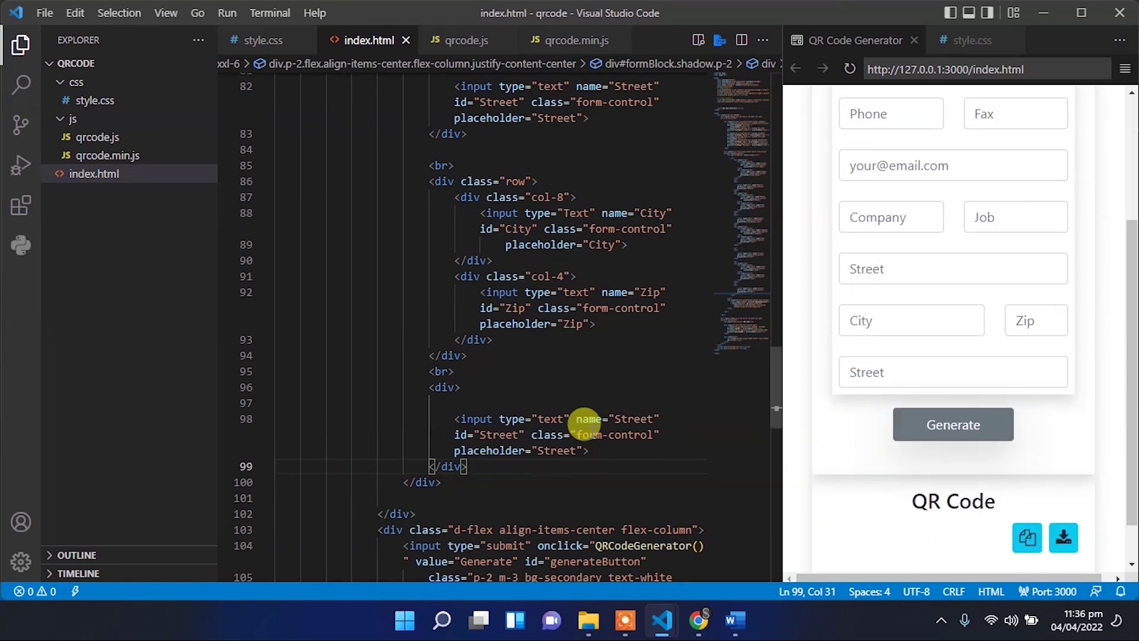
# - Rename all Street occurrences in the copied field block to State
pyautogui.doubleClick(634, 419)
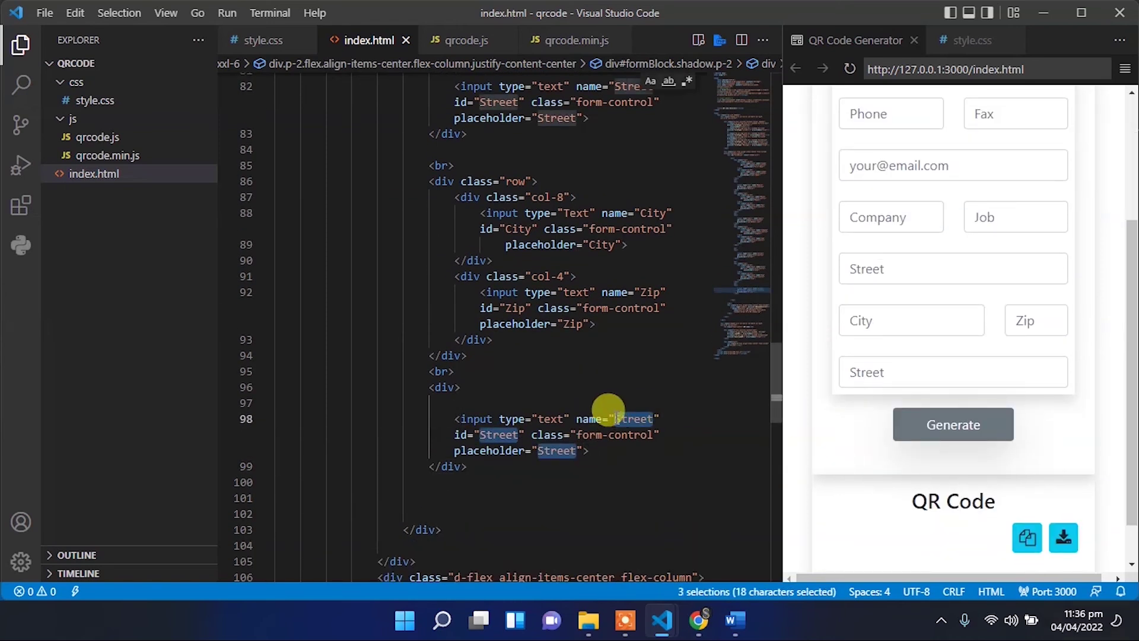
pyautogui.keyDown('alt'); pyautogui.click(556, 450); pyautogui.keyUp('alt')
pyautogui.write('State')
pyautogui.click(583, 450)
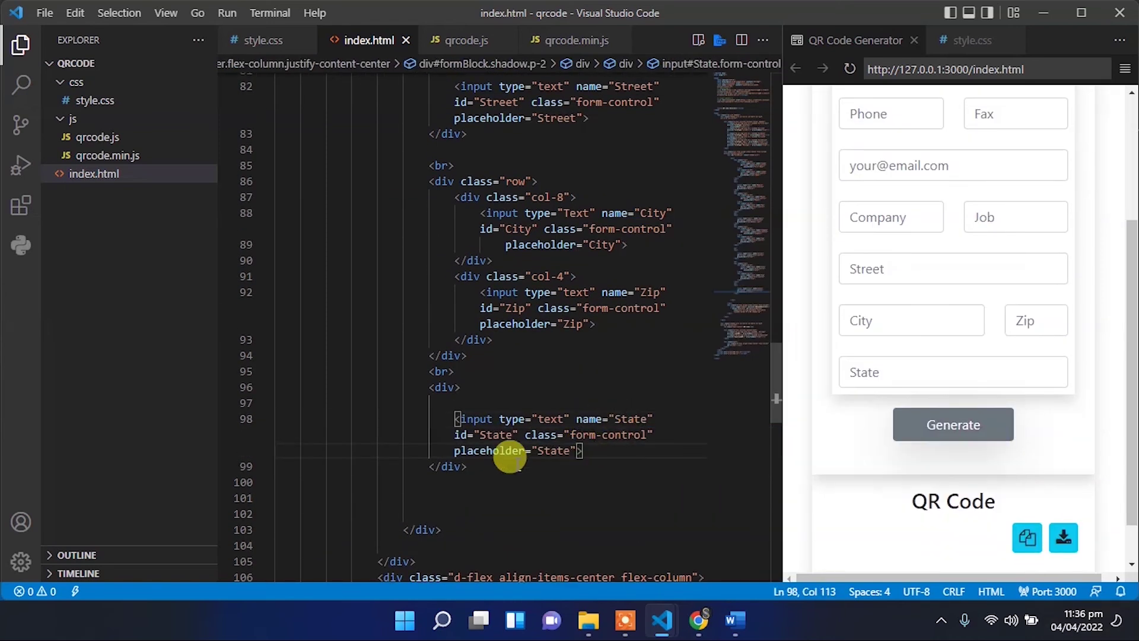
# - Duplicate the State field block, rename the copy to Country, and separate them with a line break
pyautogui.moveTo(470, 467); pyautogui.dragTo(419, 383)
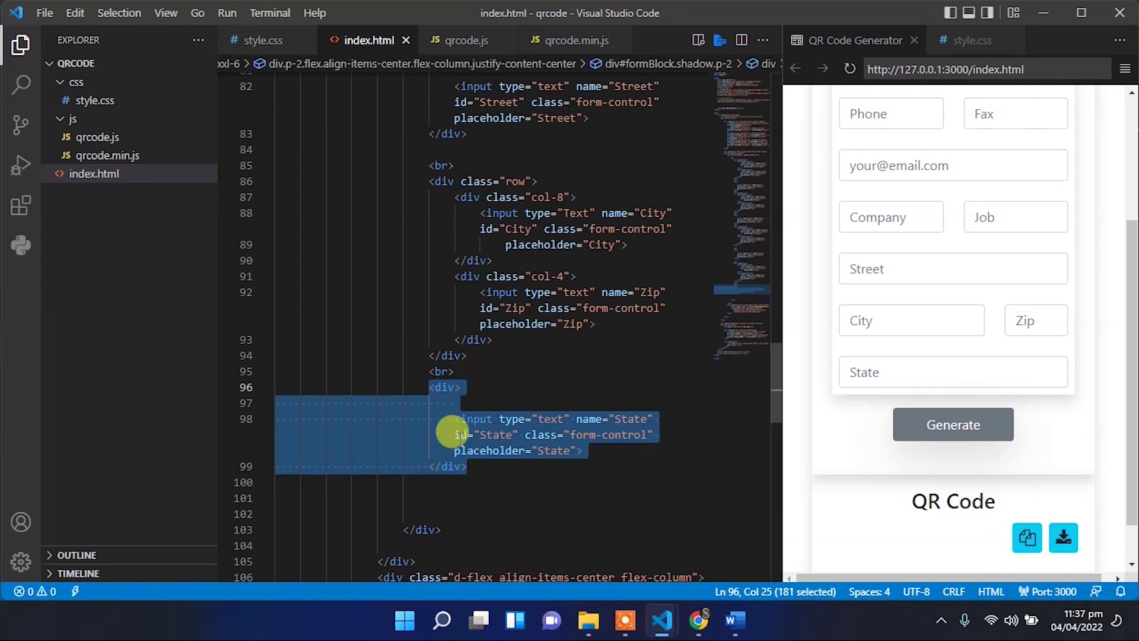
pyautogui.hotkey('ctrl', 'c')
pyautogui.click(469, 481)
pyautogui.hotkey('ctrl', 'v')
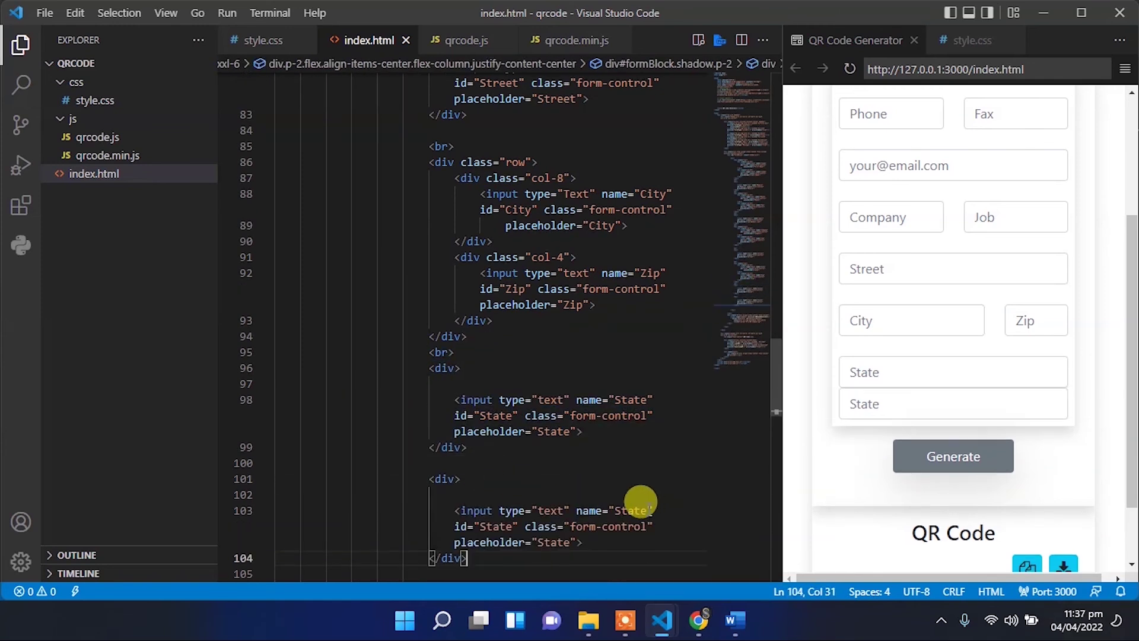
pyautogui.doubleClick(629, 510)
pyautogui.write('Country')
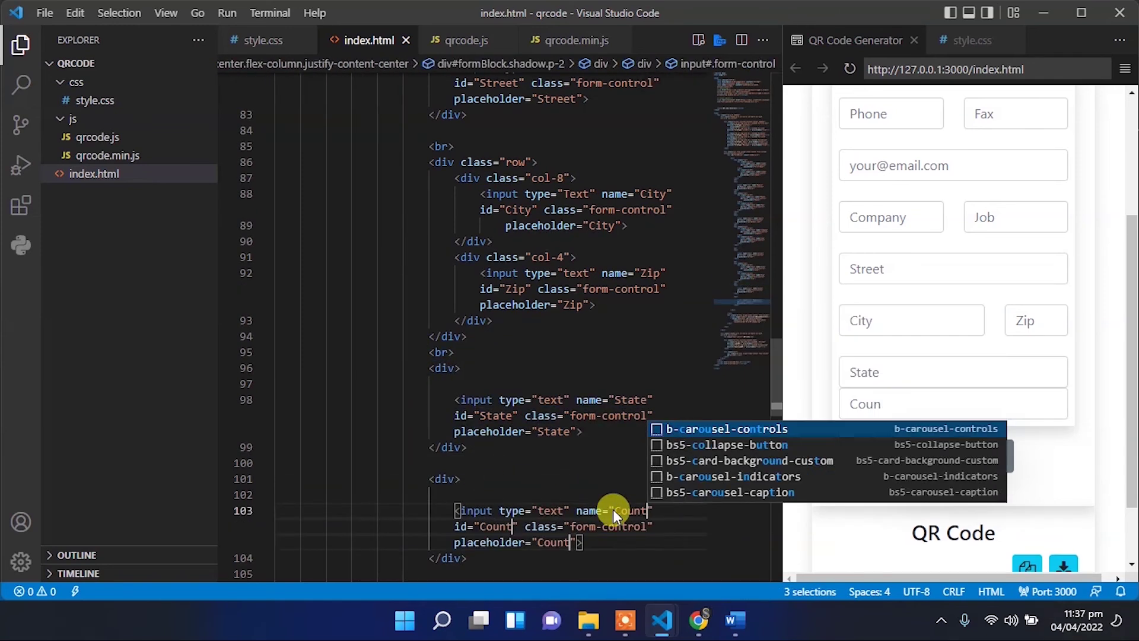
pyautogui.press('Escape')
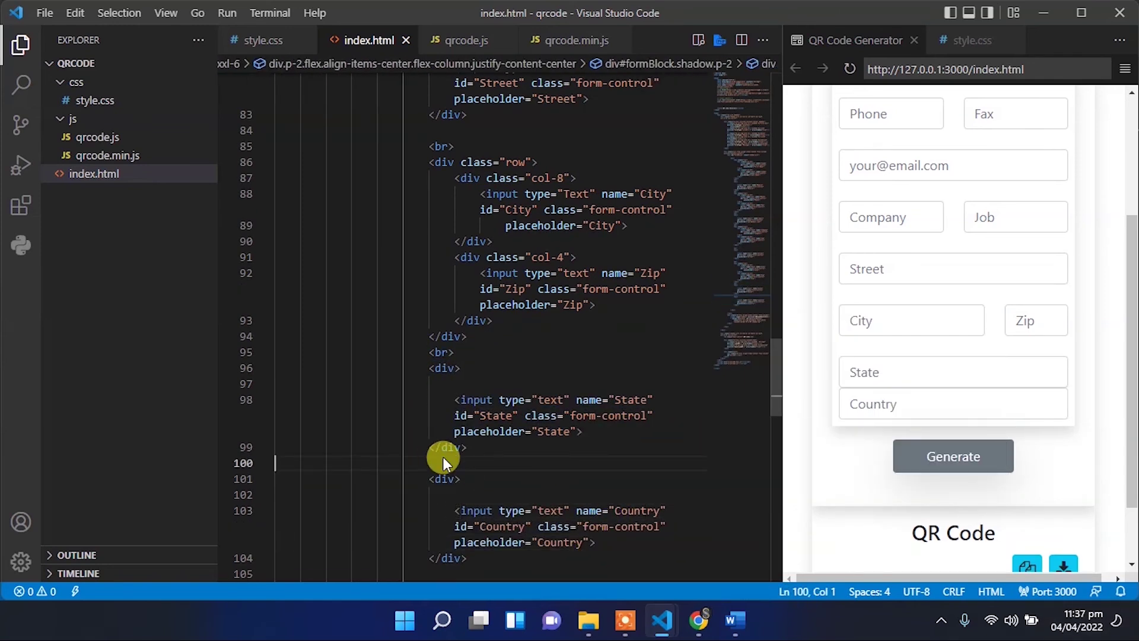
pyautogui.click(436, 462)
pyautogui.write('br')
pyautogui.press('Tab')
pyautogui.scroll(-2, 436, 449)
pyautogui.click(469, 476)
pyautogui.moveTo(469, 476); pyautogui.dragTo(252, 382)
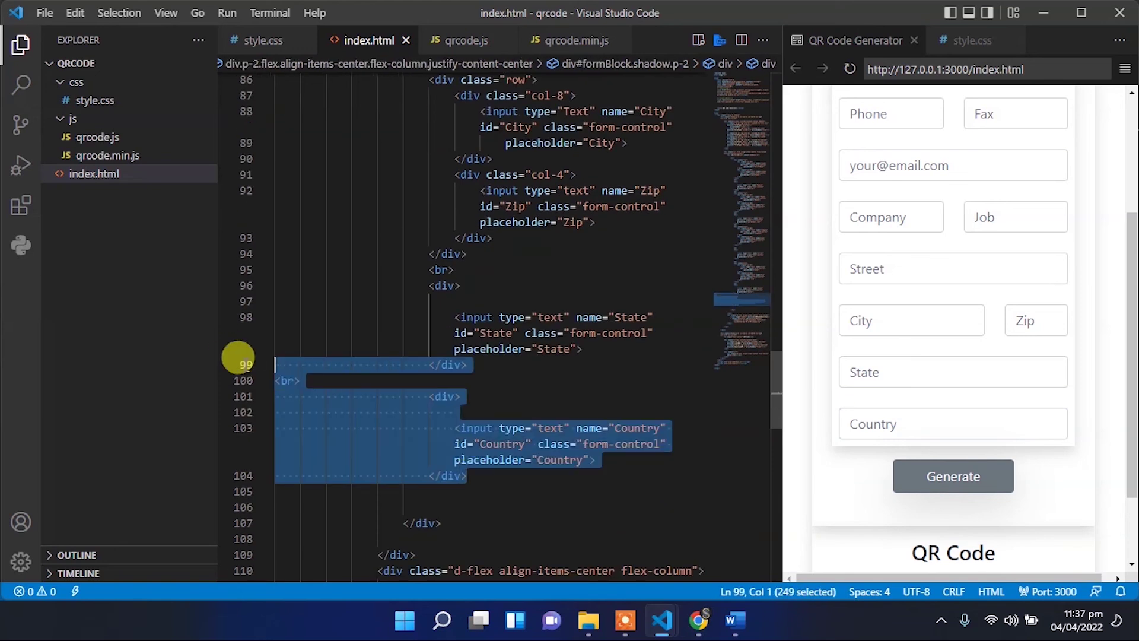
pyautogui.hotkey('ctrl', 'c')
pyautogui.click(470, 475)
pyautogui.hotkey('ctrl', 'v')
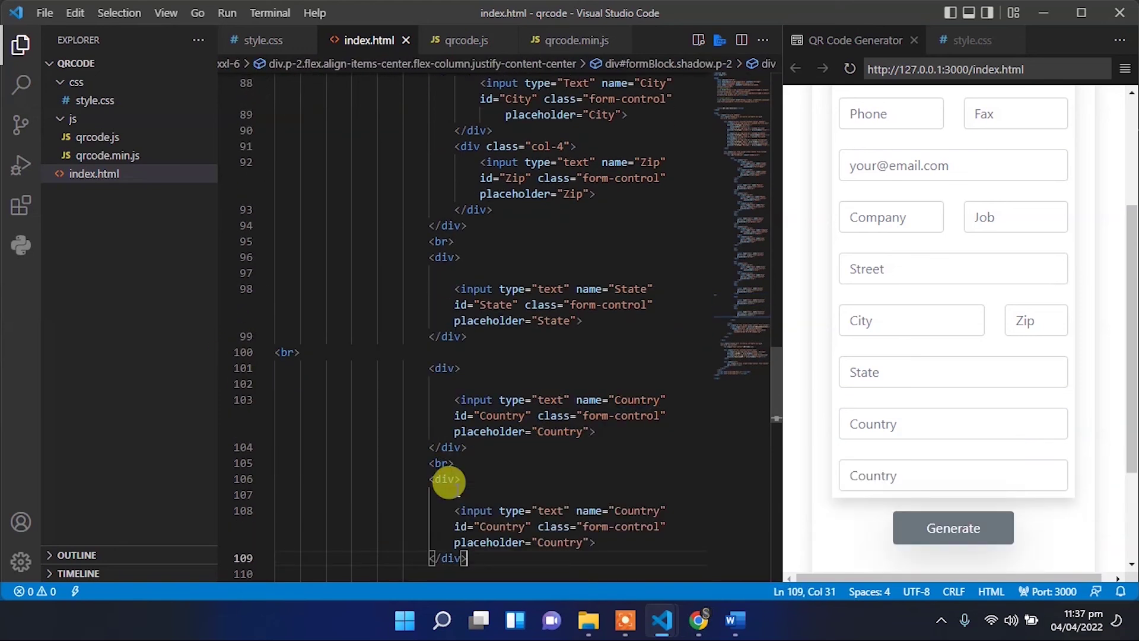
pyautogui.scroll(-2, 525, 499)
pyautogui.moveTo(660, 455); pyautogui.dragTo(617, 455)
pyautogui.write('Website')
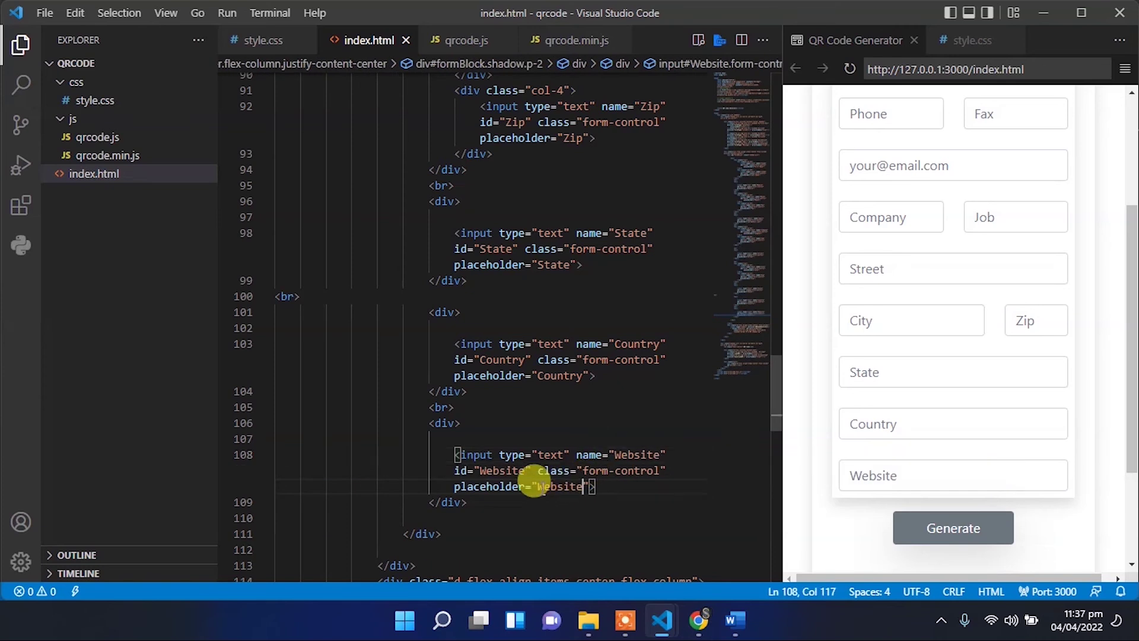
pyautogui.doubleClick(559, 486)
pyautogui.write('ww.your')
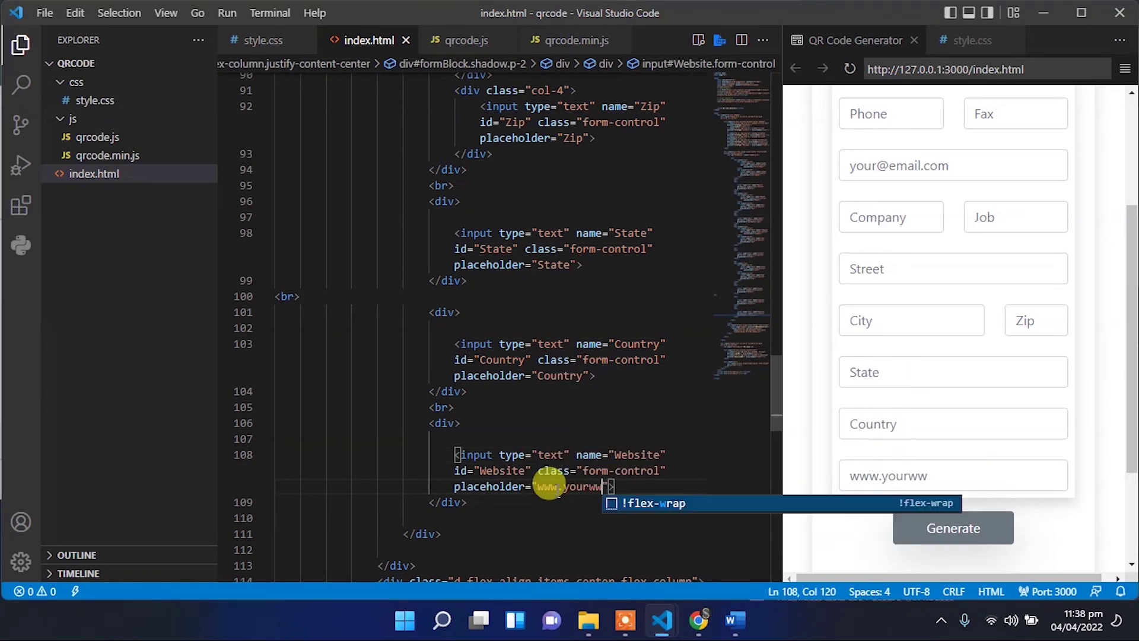
pyautogui.write('-website.com')
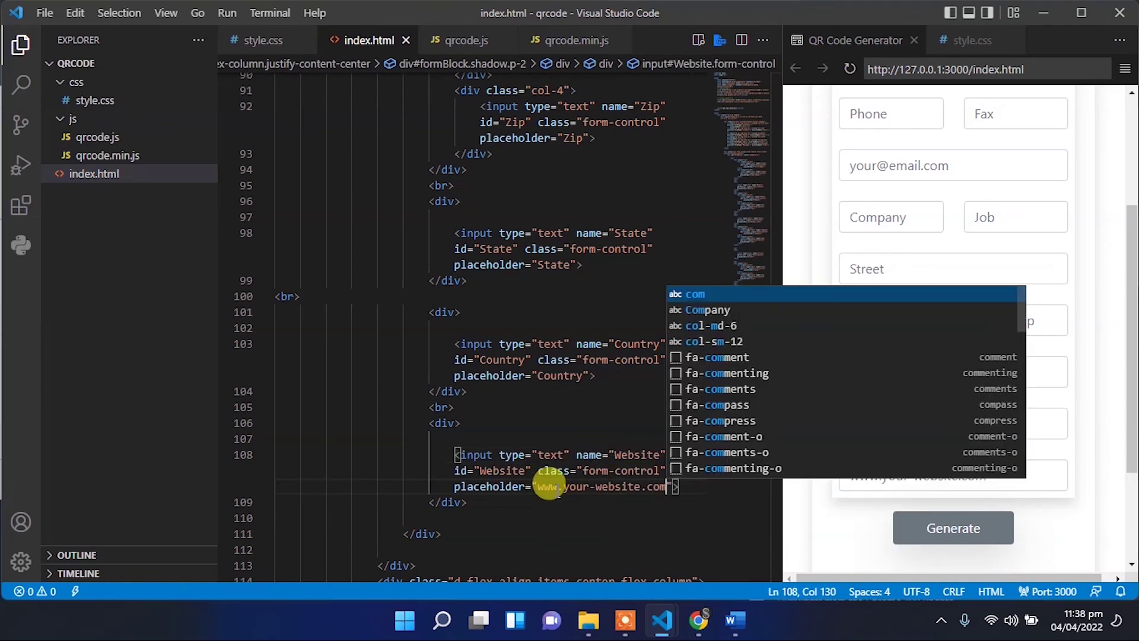
pyautogui.click(659, 533)
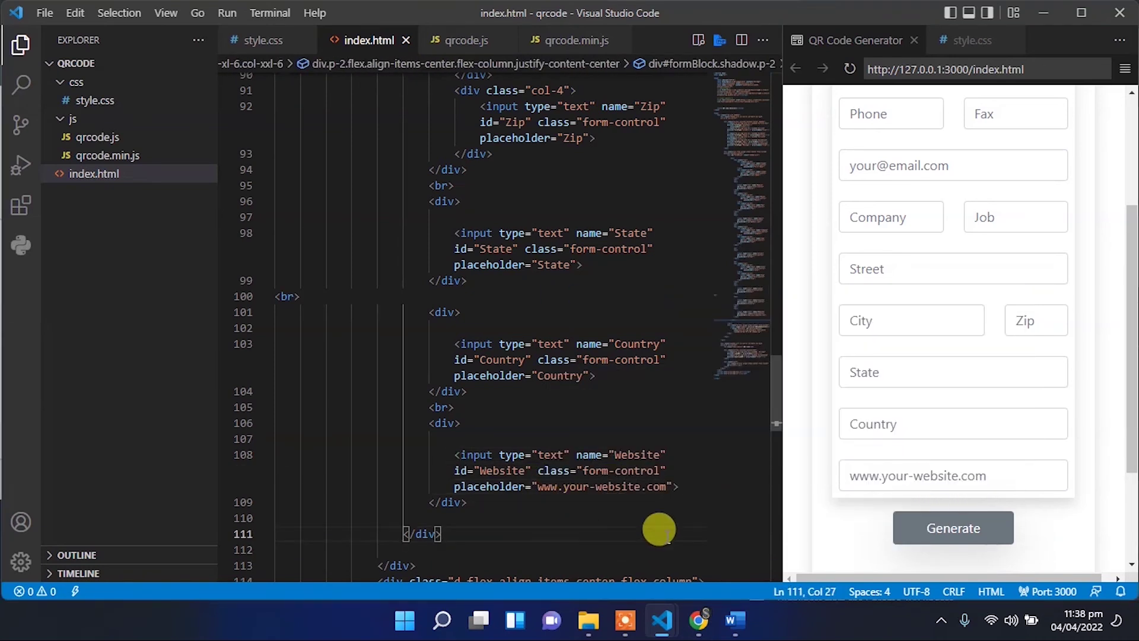
# - Fold the vCard form div at line 38, select it through its closing </div>, and switch to qrcode.js
pyautogui.click(658, 489)
pyautogui.scroll(4, 658, 499)
pyautogui.scroll(4, 649, 494)
pyautogui.scroll(3, 641, 488)
pyautogui.scroll(4, 640, 489)
pyautogui.scroll(4, 641, 487)
pyautogui.scroll(4, 623, 481)
pyautogui.scroll(2, 534, 445)
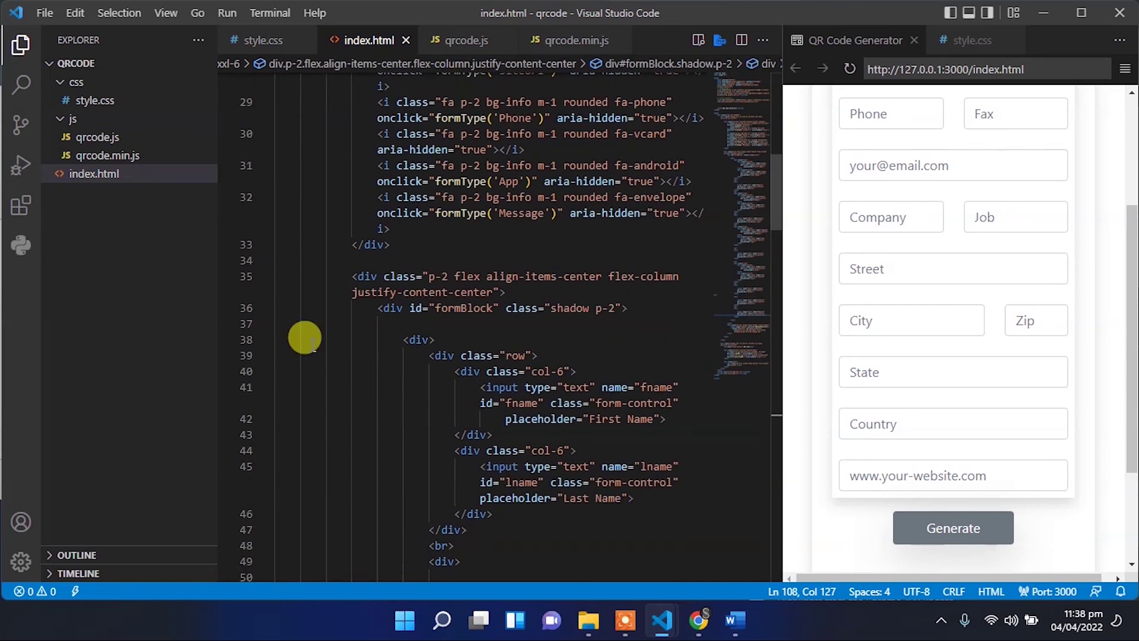
pyautogui.click(265, 340)
pyautogui.moveTo(442, 355); pyautogui.dragTo(396, 338)
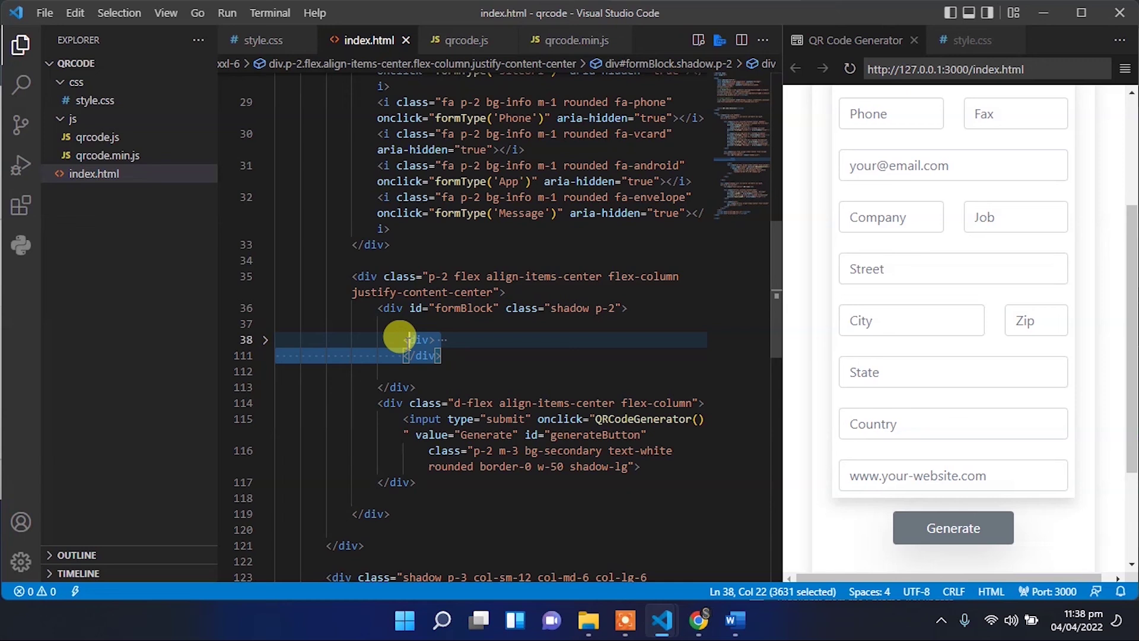
pyautogui.click(466, 40)
pyautogui.scroll(-1, 512, 319)
pyautogui.scroll(-1, 512, 319)
pyautogui.scroll(3, 899, 267)
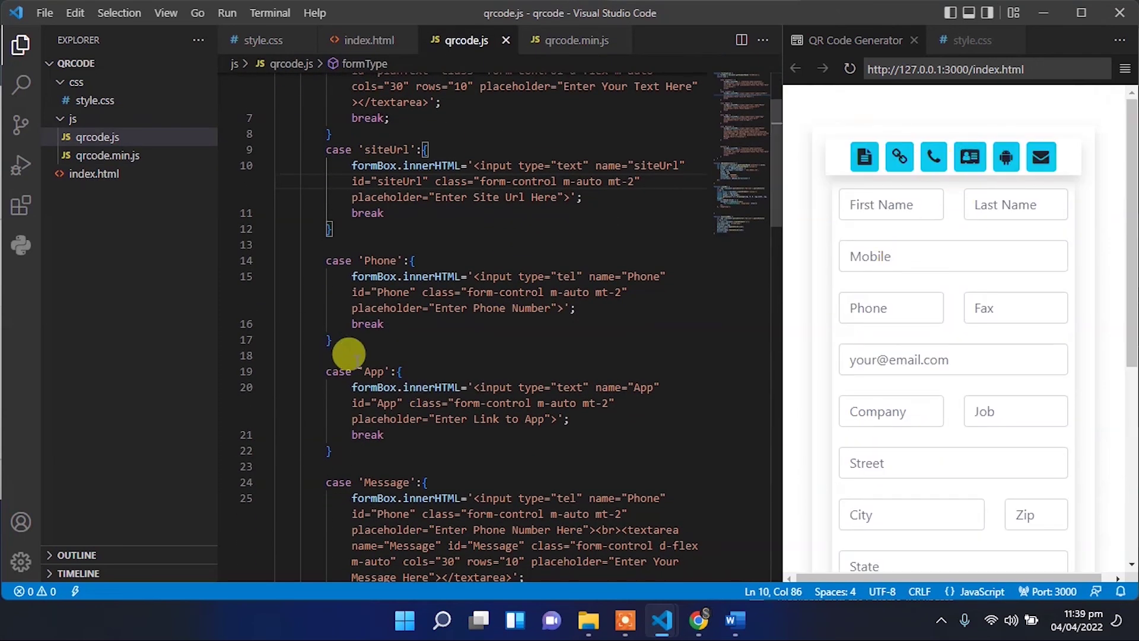
# - Add case 'Vcard' below case 'Phone', with formBox.innerHTML set to the pasted vCard form markup
pyautogui.click(338, 355)
pyautogui.press('Return')
pyautogui.write('case v')
pyautogui.press('BackSpace')
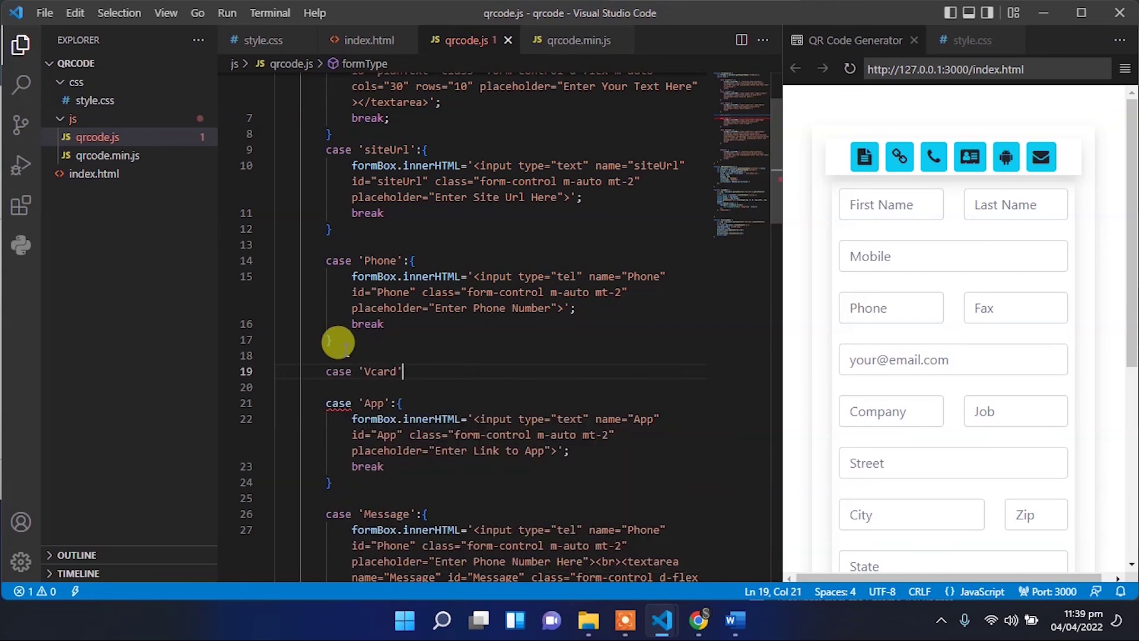
pyautogui.press('Return')
pyautogui.write('for')
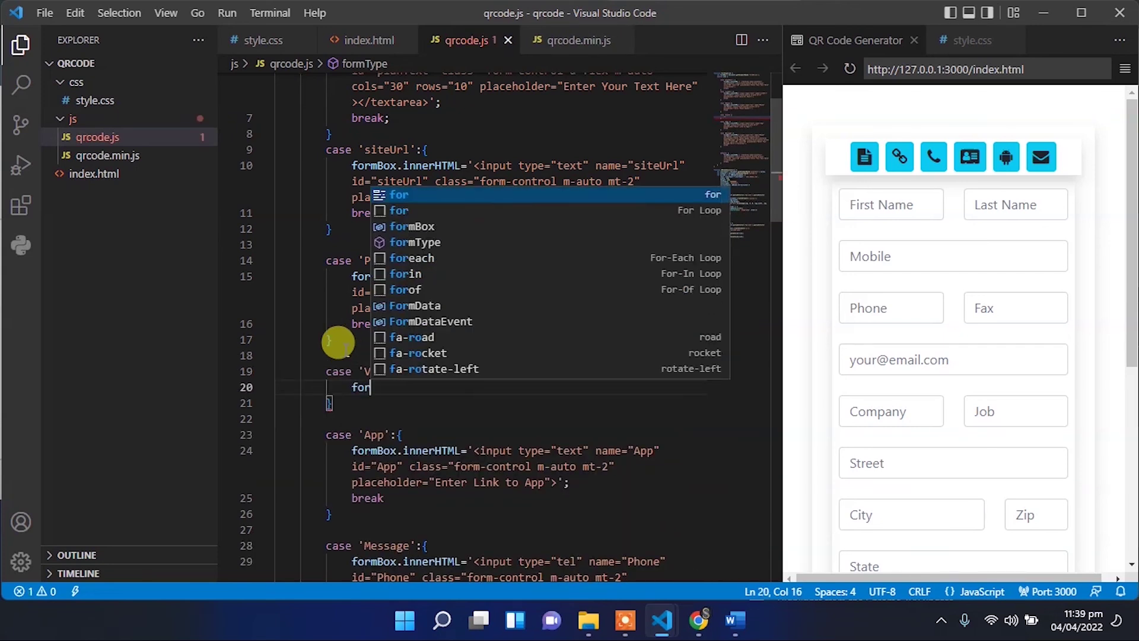
pyautogui.write('mBox.in')
pyautogui.press('Tab')
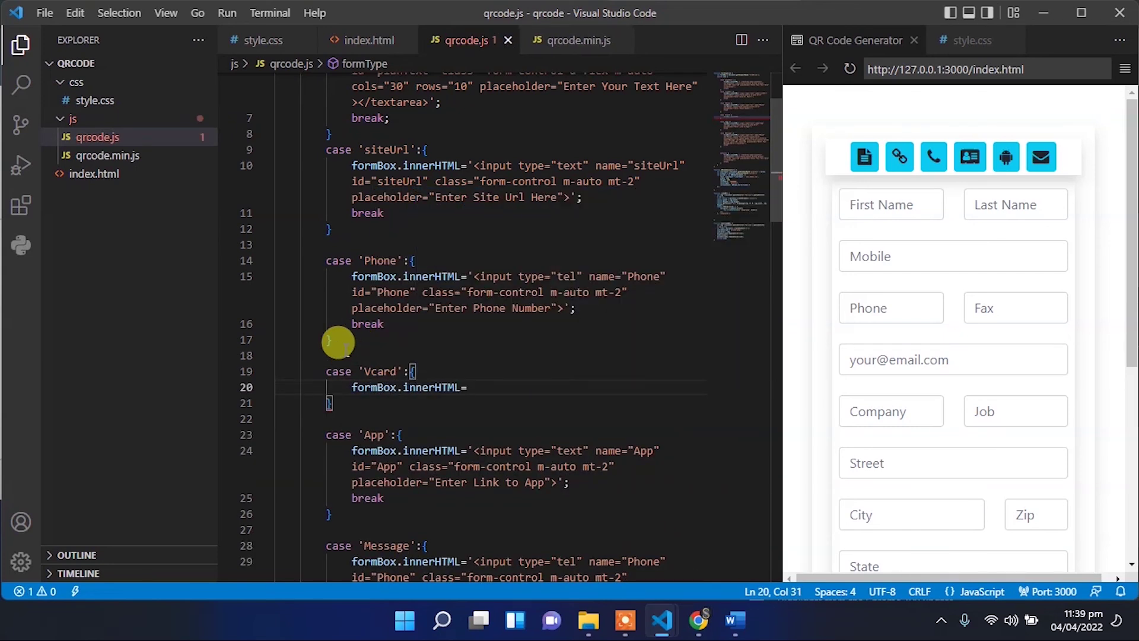
pyautogui.hotkey('ctrl', 'v')
pyautogui.scroll(15, 345, 349)
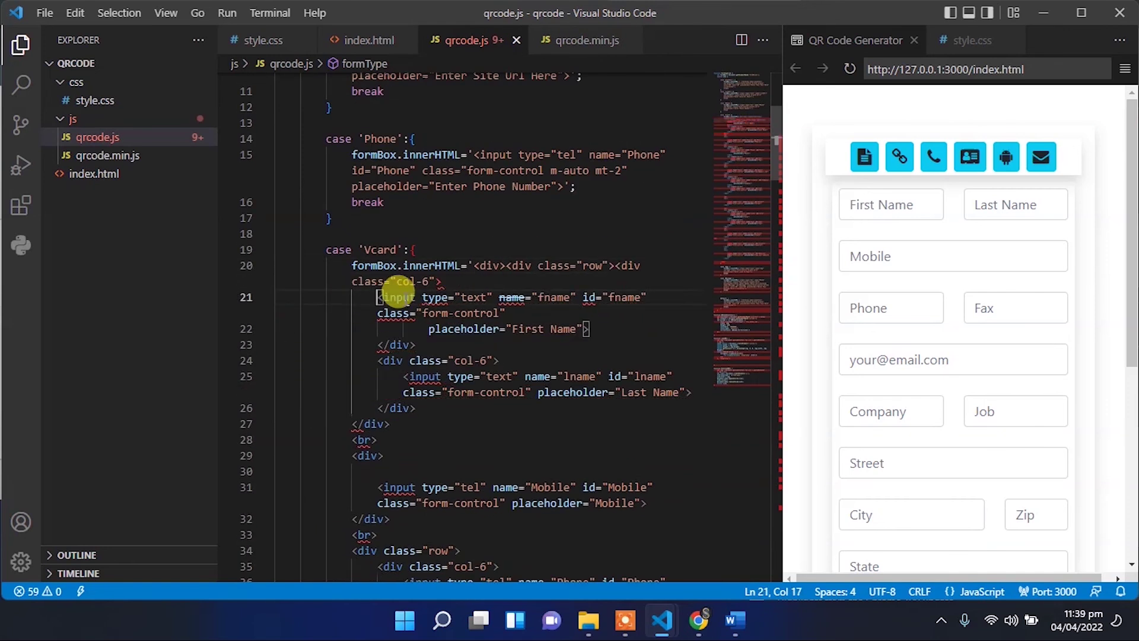
# - Join the pasted markup, including the State, Country and Website inputs, into one string, then end the case with break
pyautogui.press('Delete')
pyautogui.press('Delete')
pyautogui.press('Delete')
pyautogui.press('Delete')
pyautogui.press('Delete')
pyautogui.press('Delete')
pyautogui.press('Delete')
pyautogui.press('Delete')
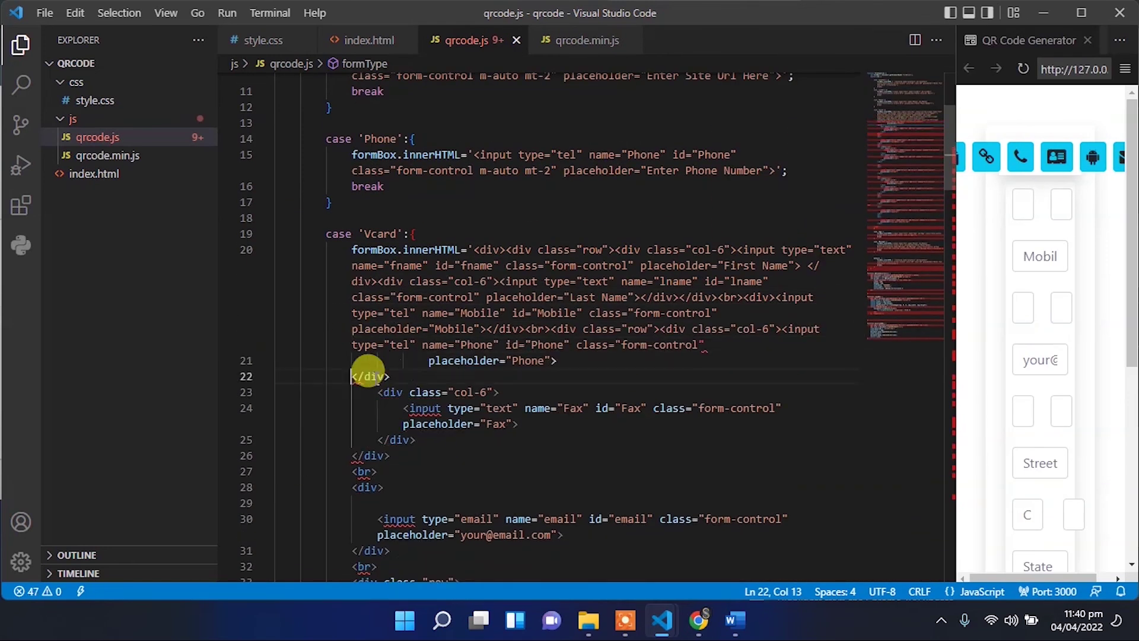
pyautogui.press('Delete')
pyautogui.press('Delete')
pyautogui.press('Delete')
pyautogui.press('Delete')
pyautogui.press('Delete')
pyautogui.press('Delete')
pyautogui.press('Delete')
pyautogui.press('Delete')
pyautogui.press('Delete')
pyautogui.press('Delete')
pyautogui.press('Delete')
pyautogui.press('Delete')
pyautogui.press('Delete')
pyautogui.press('Delete')
pyautogui.press('Delete')
pyautogui.press('Delete')
pyautogui.press('Delete')
pyautogui.press('Delete')
pyautogui.press('Delete')
pyautogui.press('Delete')
pyautogui.press('Delete')
pyautogui.press('Delete')
pyautogui.press('Delete')
pyautogui.press('Delete')
pyautogui.press('Delete')
pyautogui.press('Delete')
pyautogui.press('Delete')
pyautogui.press('Delete')
pyautogui.press('Delete')
pyautogui.press('Delete')
pyautogui.press('Delete')
pyautogui.press('Delete')
pyautogui.click(383, 384)
pyautogui.press('BackSpace')
pyautogui.press('BackSpace')
pyautogui.click(374, 480)
pyautogui.press('BackSpace')
pyautogui.press('BackSpace')
pyautogui.press('BackSpace')
pyautogui.click(302, 432)
pyautogui.press('BackSpace')
pyautogui.press('Delete')
pyautogui.press('Delete')
pyautogui.press('Delete')
pyautogui.press('Return')
pyautogui.write('br')
pyautogui.press('Return')
pyautogui.scroll(3, 470, 442)
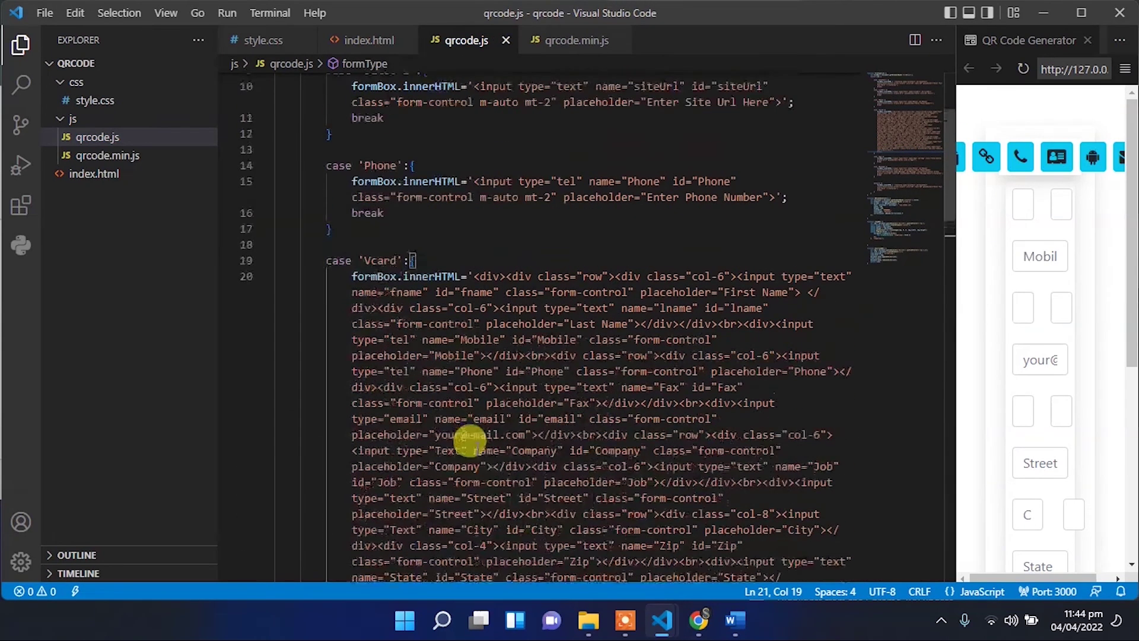
pyautogui.scroll(-5, 470, 442)
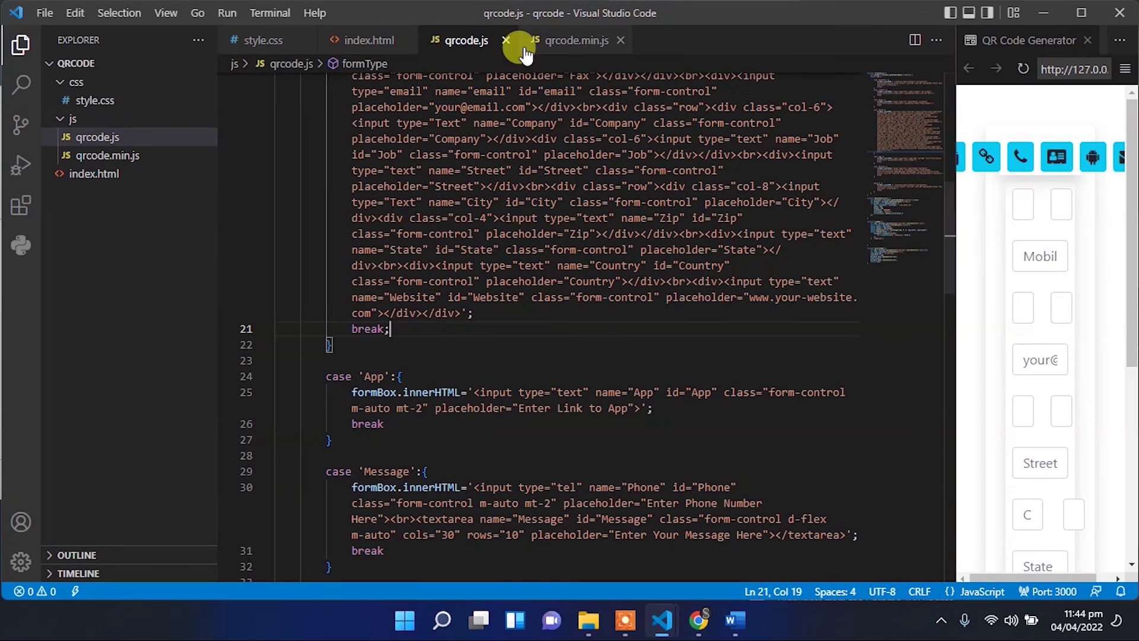
# - Delete the hard-coded form from formBlock in index.html and widen the page preview
pyautogui.click(370, 40)
pyautogui.press('Delete')
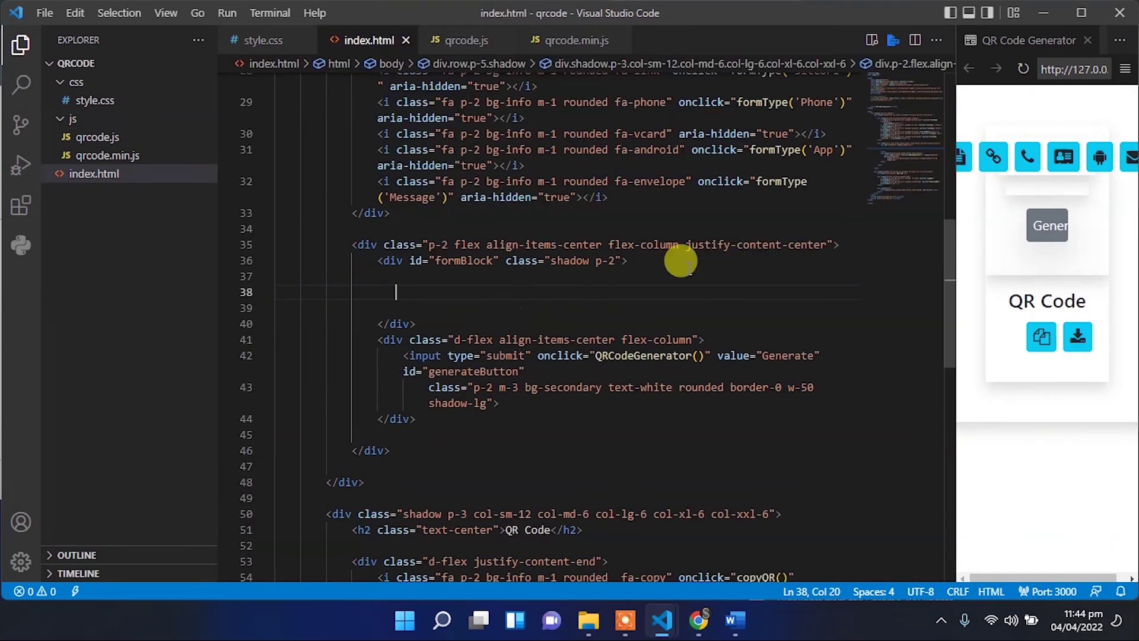
pyautogui.moveTo(902, 266); pyautogui.dragTo(732, 265)
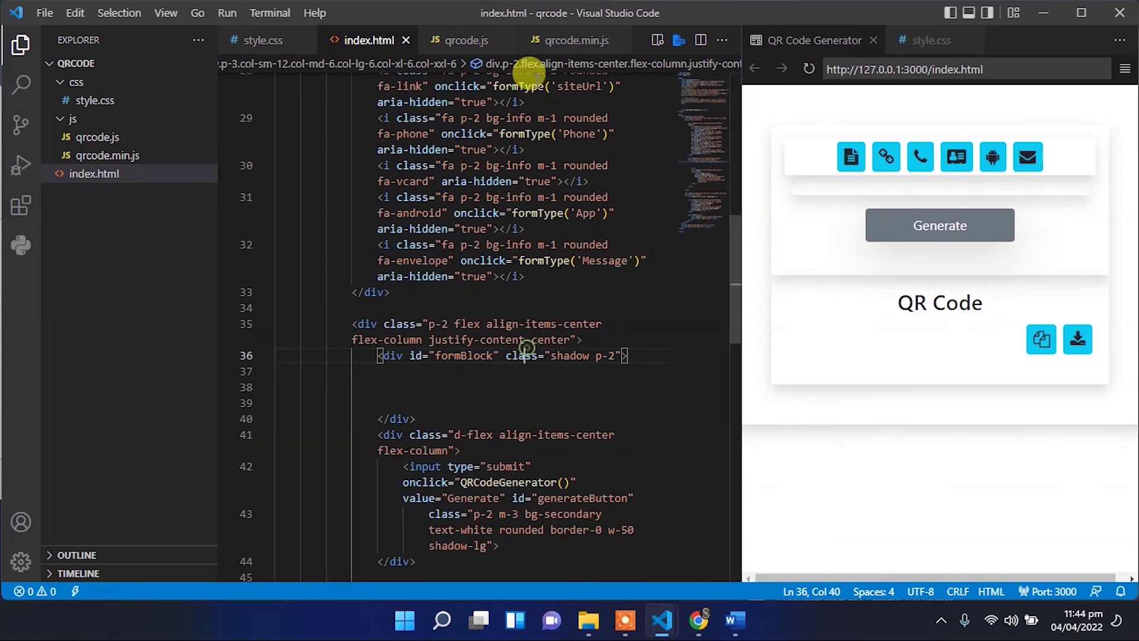
# - Add a new line below the formType function in qrcode.js for the formType('planText') call
pyautogui.click(466, 40)
pyautogui.scroll(-5, 417, 332)
pyautogui.scroll(-3, 400, 327)
pyautogui.click(291, 405)
pyautogui.press('Return')
pyautogui.write('formType()')
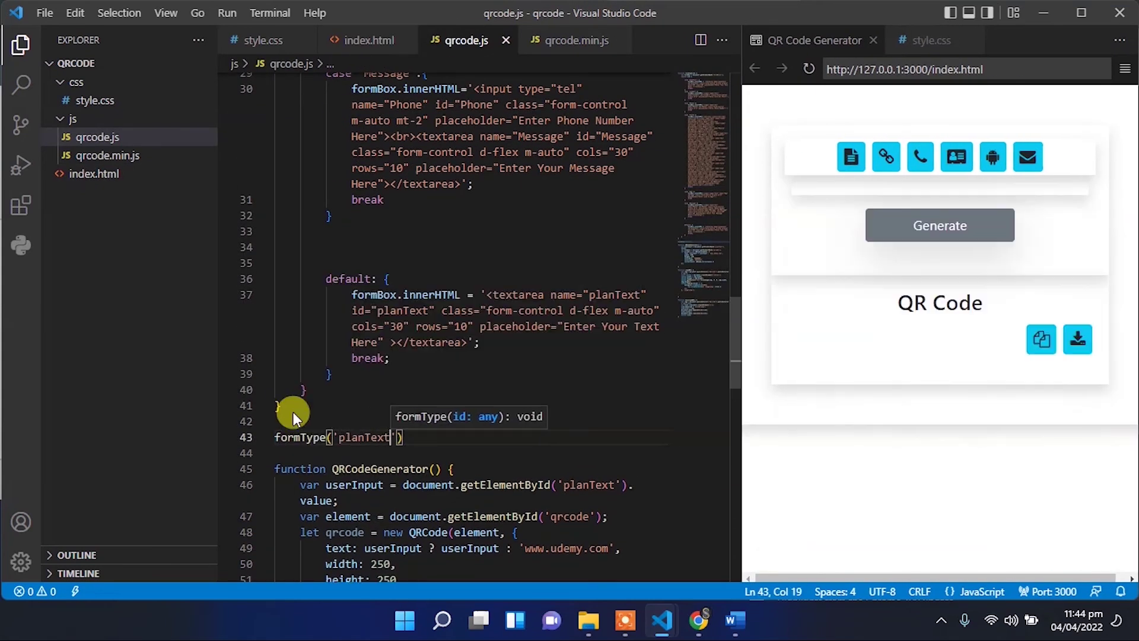
# - Check that the link and phone icons load the site URL and phone number forms, then return to index.html
pyautogui.click(421, 411)
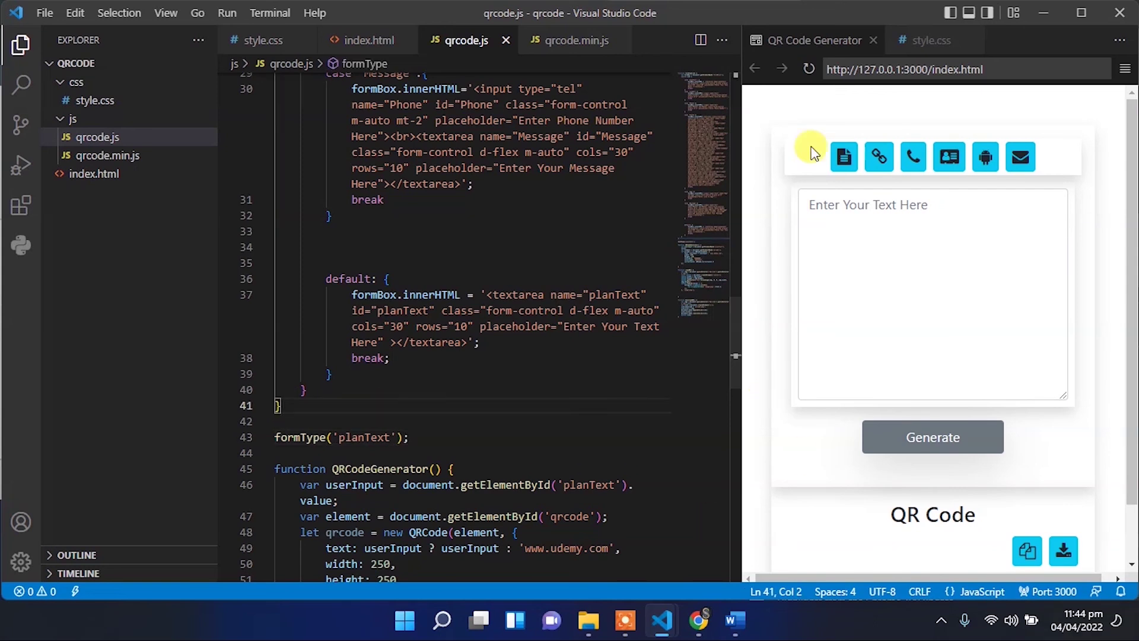
pyautogui.click(807, 71)
pyautogui.click(878, 158)
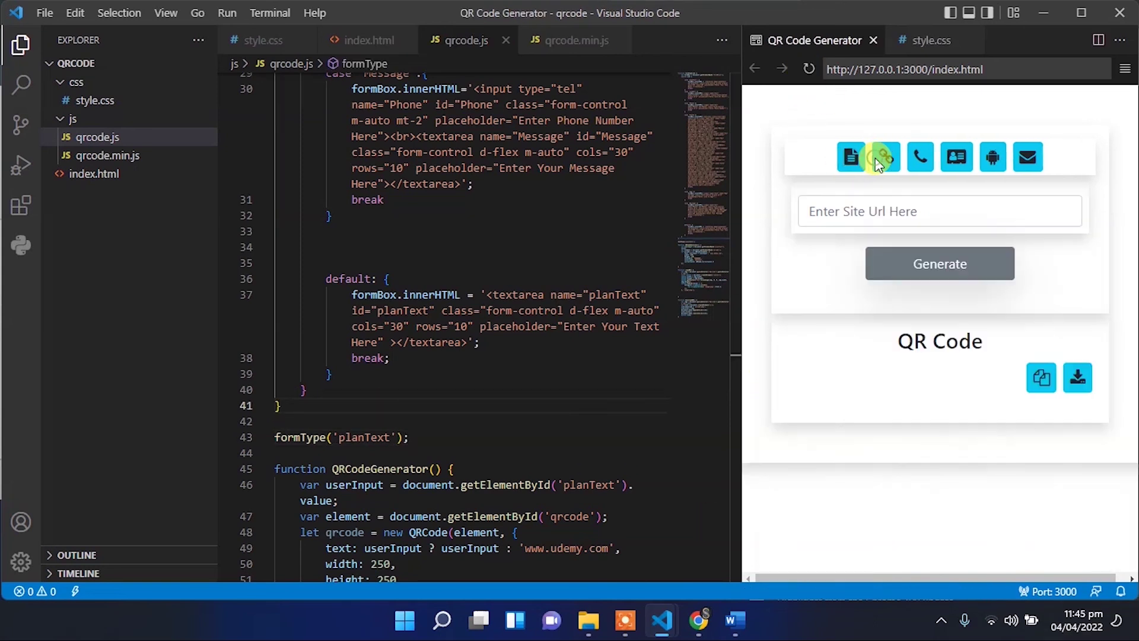
pyautogui.click(921, 158)
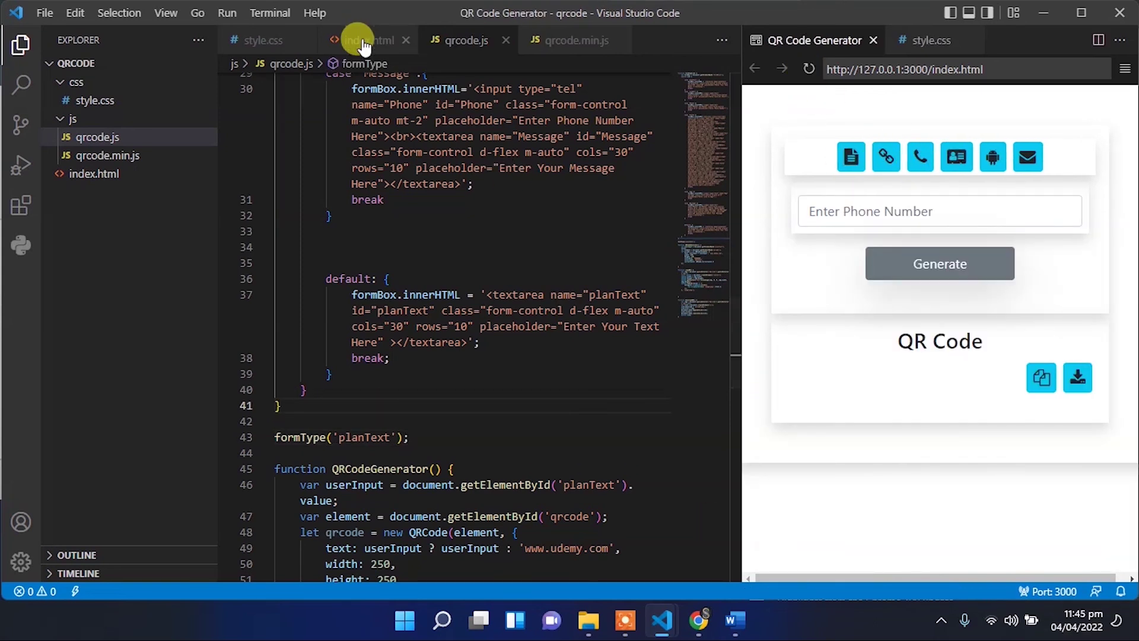
pyautogui.click(360, 39)
pyautogui.moveTo(644, 260); pyautogui.dragTo(460, 260)
pyautogui.scroll(5, 468, 268)
# - Add the onclick formType('Vcard') handler to the fa-vcard icon on line 30, then reopen qrcode.js
pyautogui.click(474, 198)
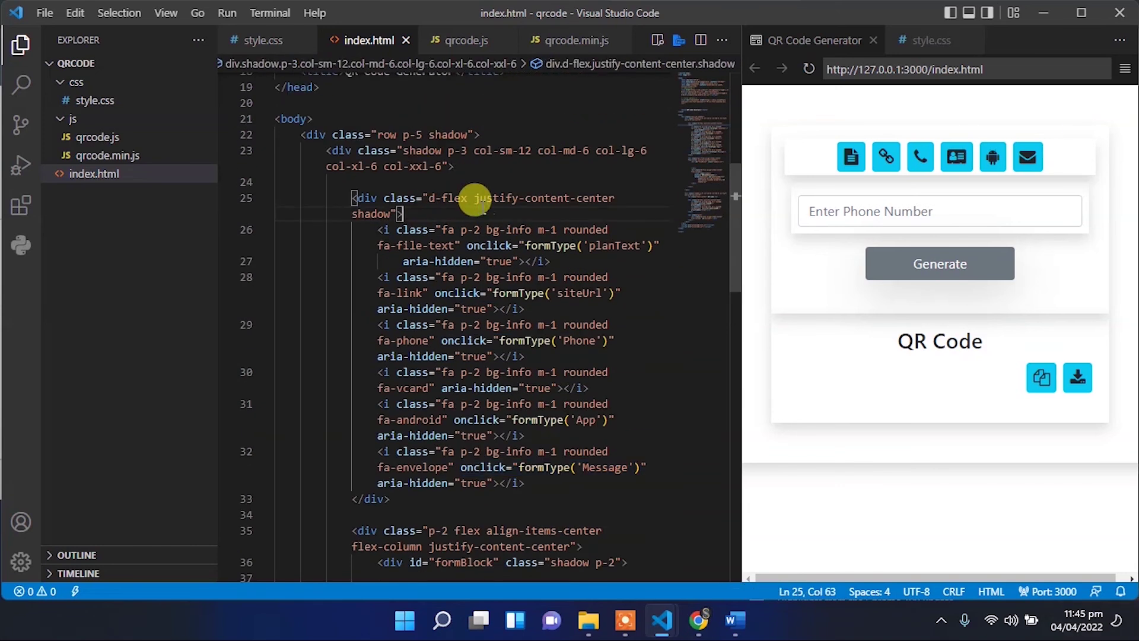
pyautogui.click(434, 388)
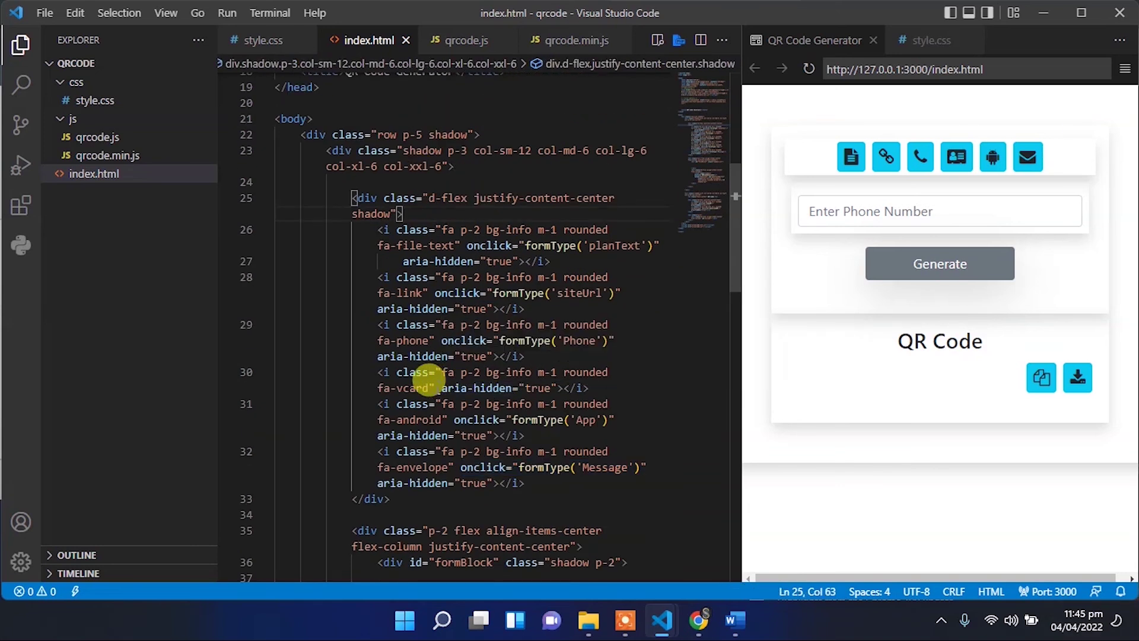
pyautogui.write('onclick="formType(\'Message\')"')
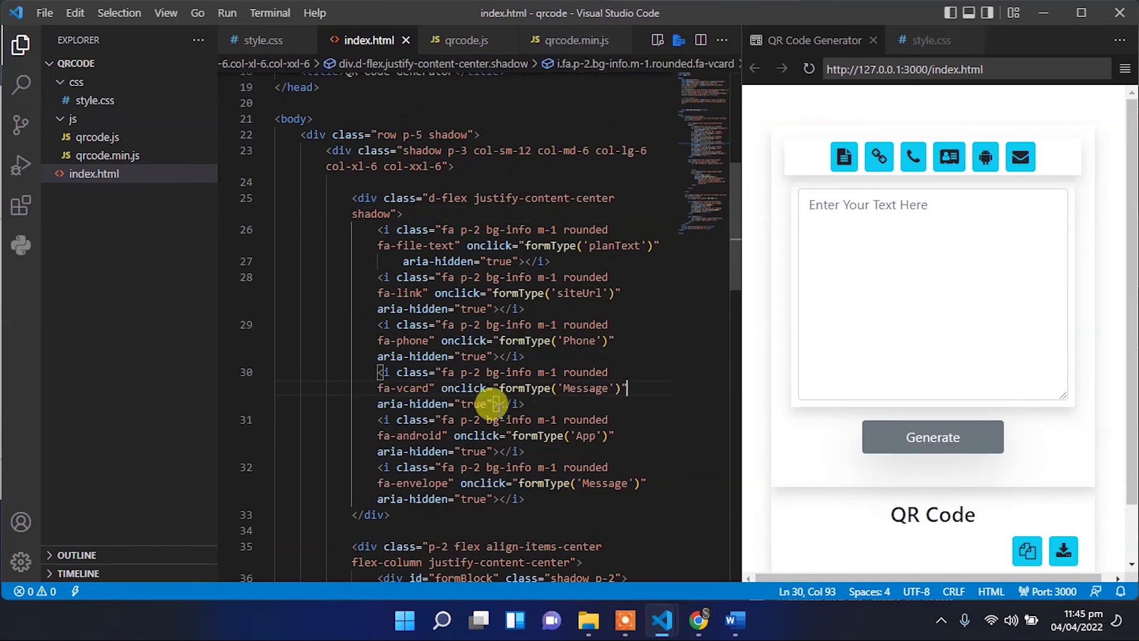
pyautogui.doubleClick(584, 388)
pyautogui.write('vc')
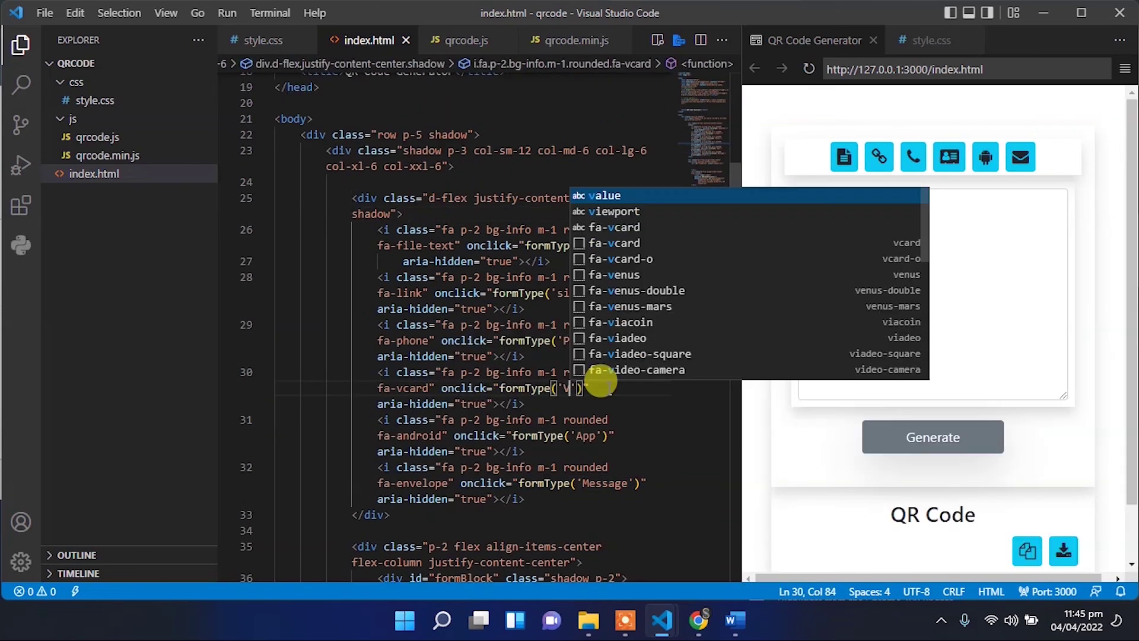
pyautogui.write('ard')
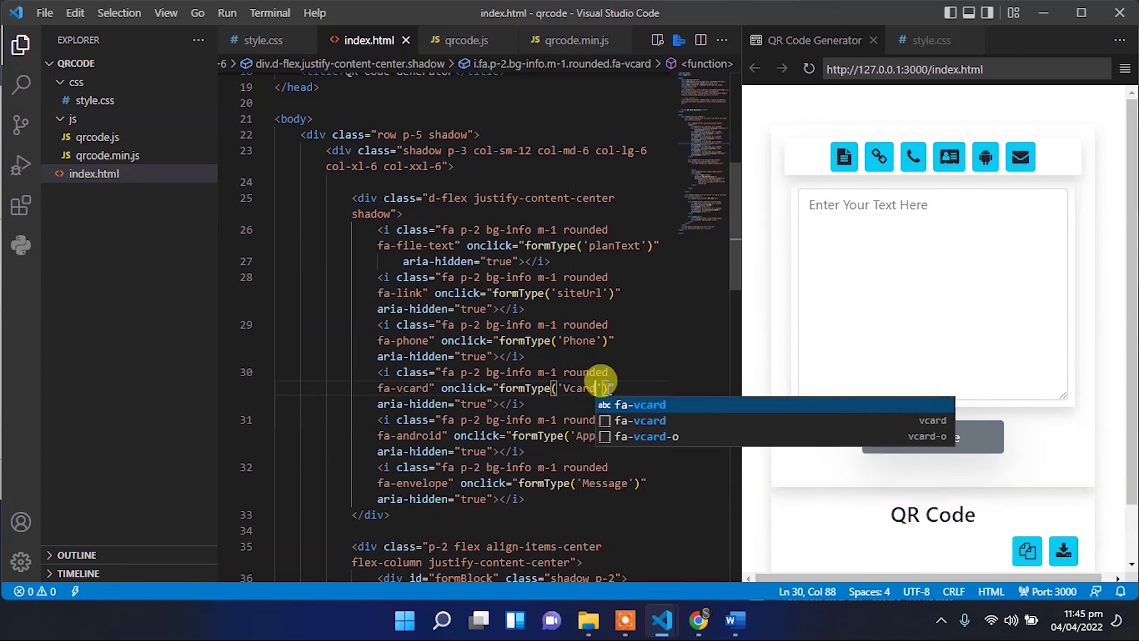
pyautogui.click(463, 40)
pyautogui.scroll(5, 426, 266)
pyautogui.scroll(5, 425, 265)
pyautogui.scroll(5, 426, 265)
pyautogui.scroll(2, 425, 265)
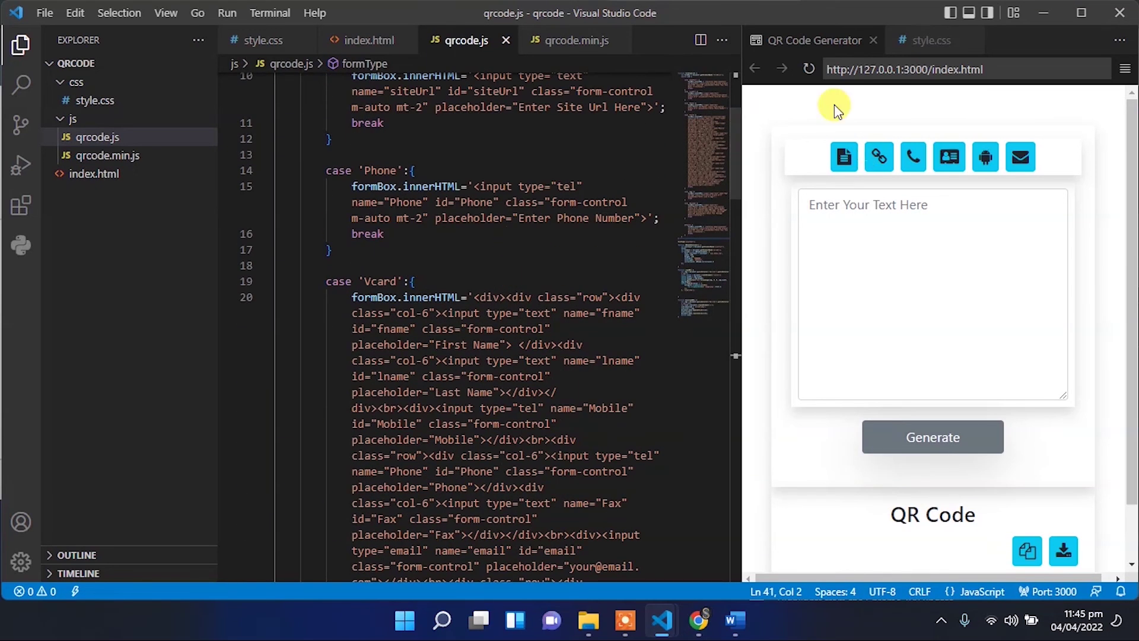
# - Click the vCard, Android and envelope icons in the preview to check each form, then focus the message box
pyautogui.click(808, 70)
pyautogui.click(949, 159)
pyautogui.scroll(-3, 908, 312)
pyautogui.scroll(3, 908, 312)
pyautogui.click(985, 158)
pyautogui.click(914, 158)
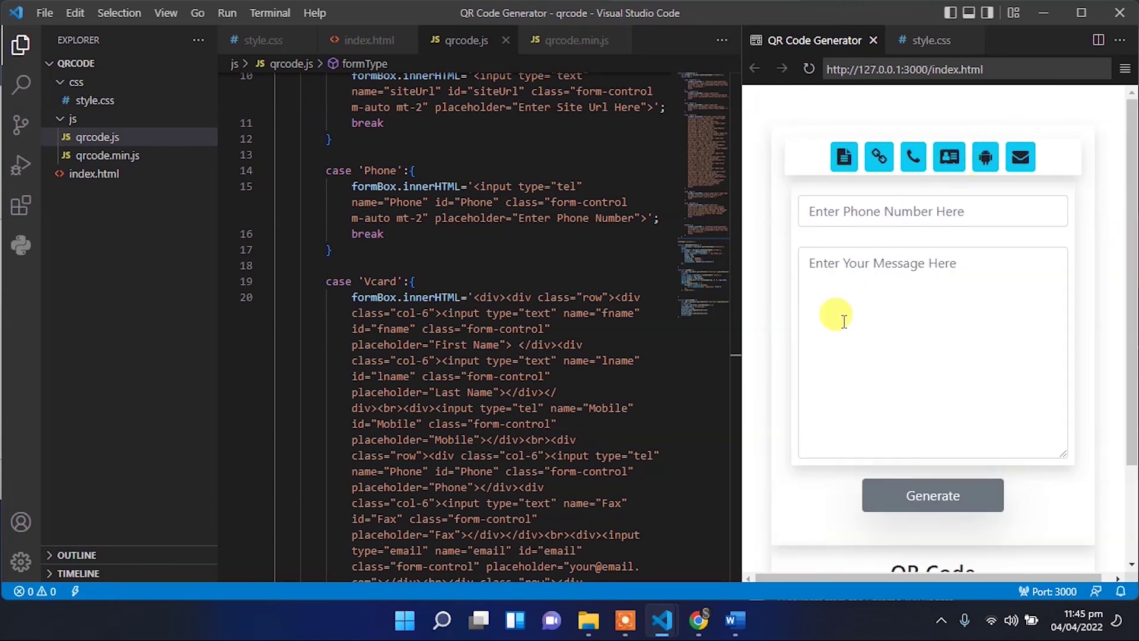
pyautogui.click(842, 312)
pyautogui.scroll(-3, 843, 321)
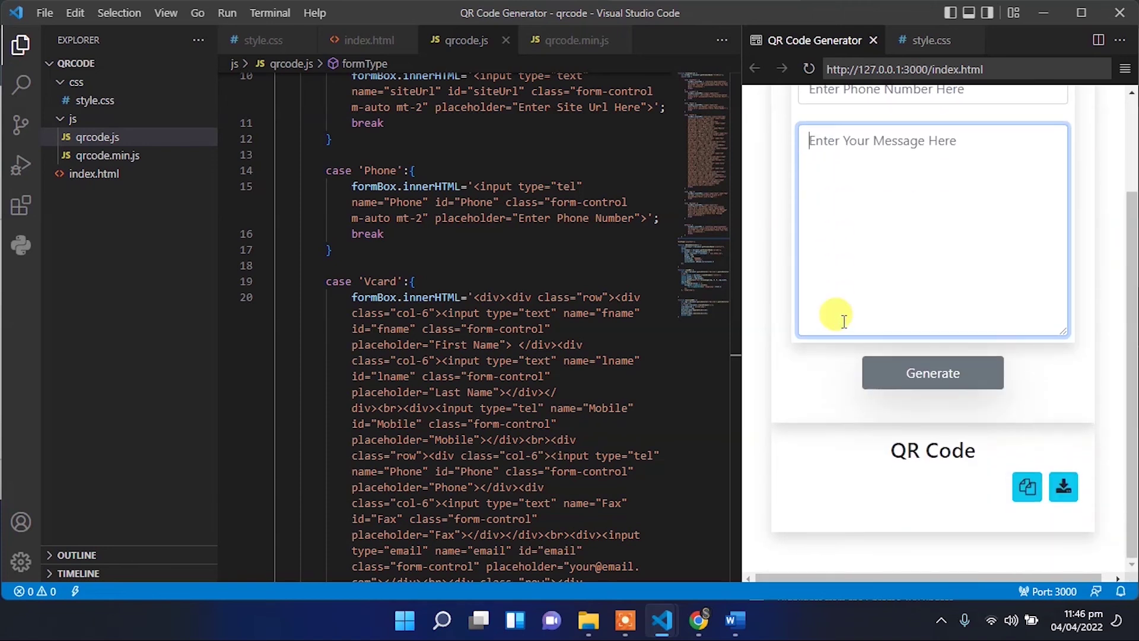